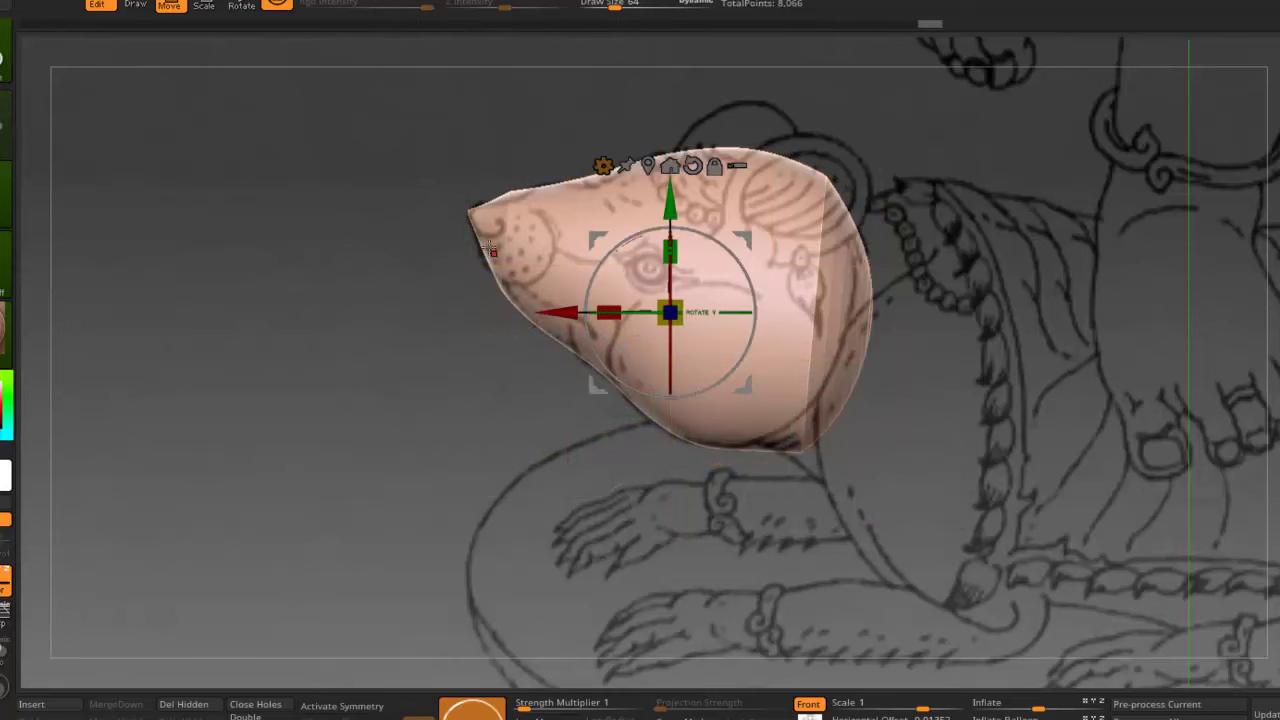
Insert a Sphereinder3D, turn it to its round side and shrink it over the sketched mouse's cheek.
{"action": "left_click", "coordinate": [55, 708]}
{"action": "left_click", "coordinate": [25, 300]}
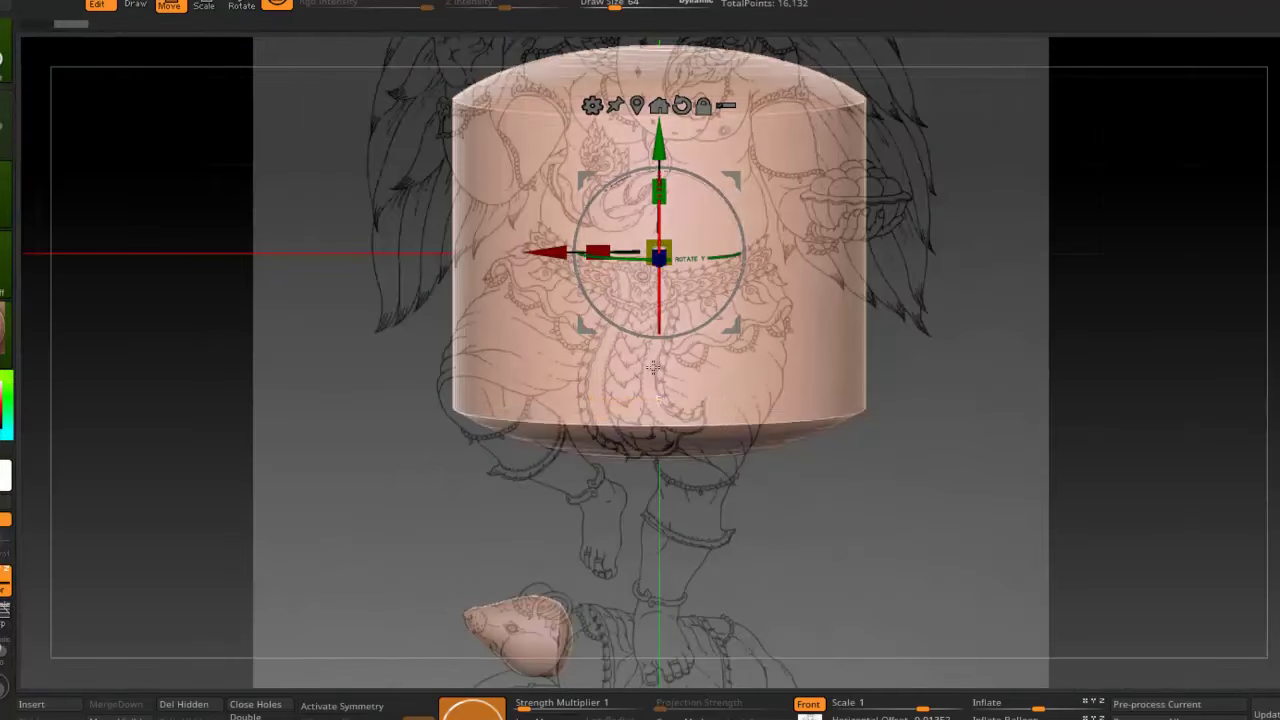
{"action": "left_click_drag", "start_coordinate": [653, 340], "coordinate": [620, 143]}
{"action": "left_click_drag", "start_coordinate": [400, 400], "coordinate": [600, 250]}
{"action": "left_click_drag", "start_coordinate": [857, 109], "coordinate": [700, 520]}
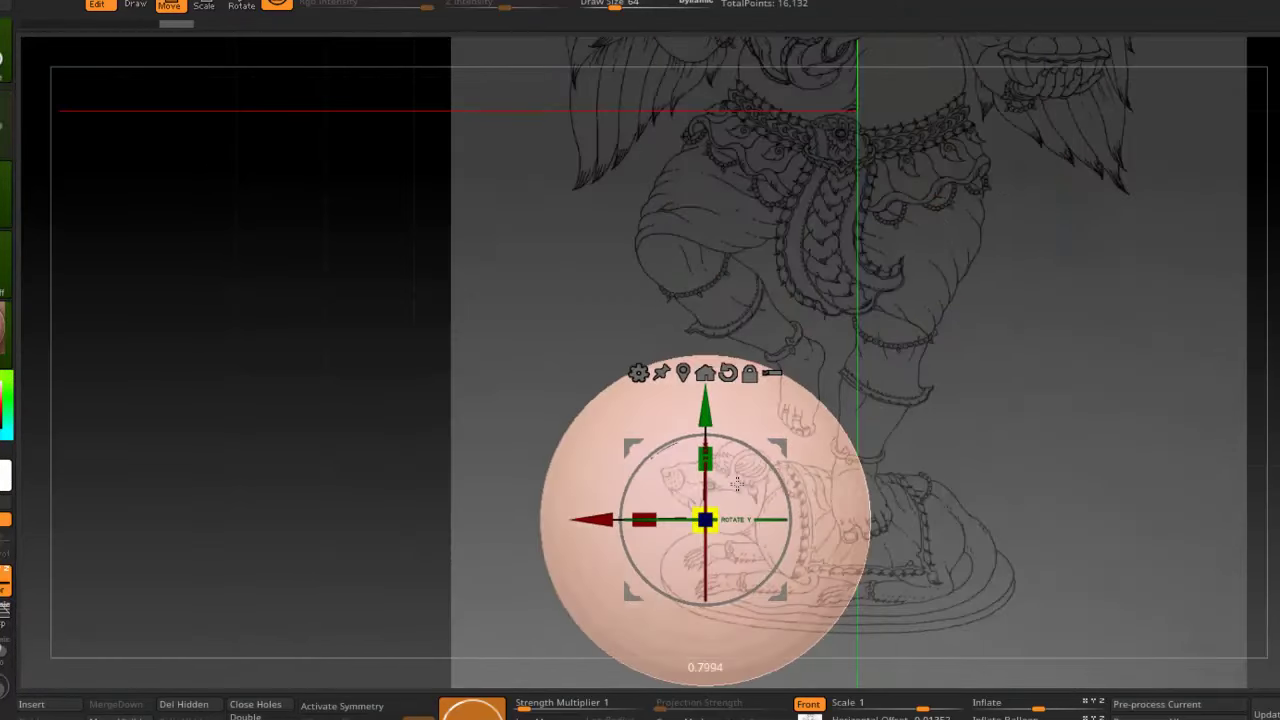
{"action": "left_click_drag", "start_coordinate": [560, 590], "coordinate": [655, 574]}
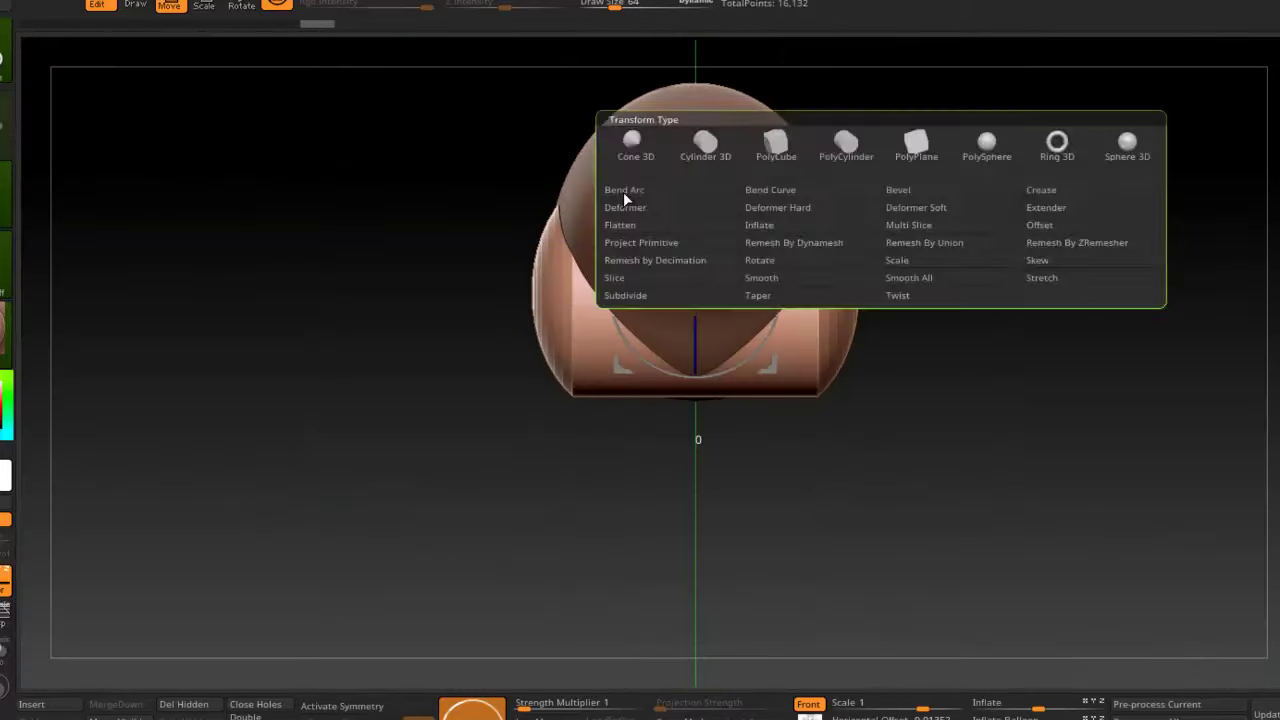
Adjust the cheek volume with a gizmo deformer and fit it to the lower back of the mouse's head.
{"action": "left_click", "coordinate": [623, 192]}
{"action": "left_click", "coordinate": [695, 397]}
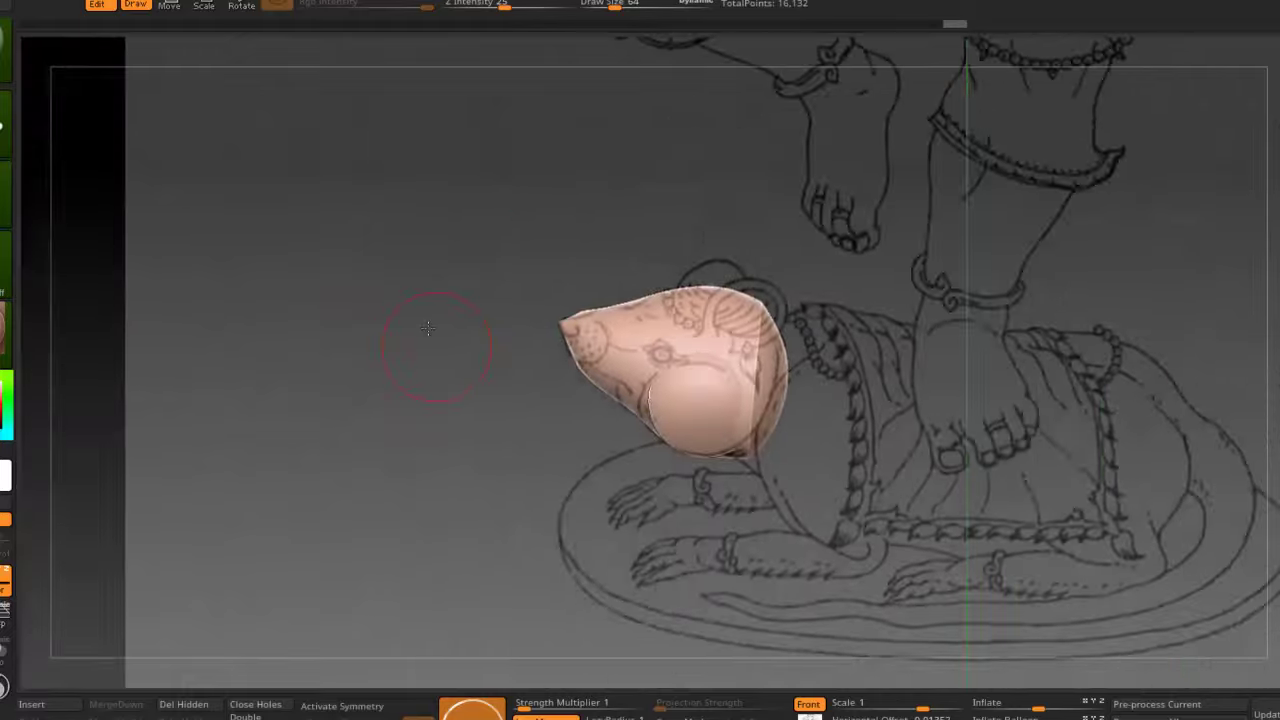
{"action": "left_click_drag", "start_coordinate": [427, 328], "coordinate": [328, 271], "text": "alt"}
Block in the mouse's chest behind the head and duplicate it backward to form the hindquarters.
{"action": "left_click", "coordinate": [57, 623]}
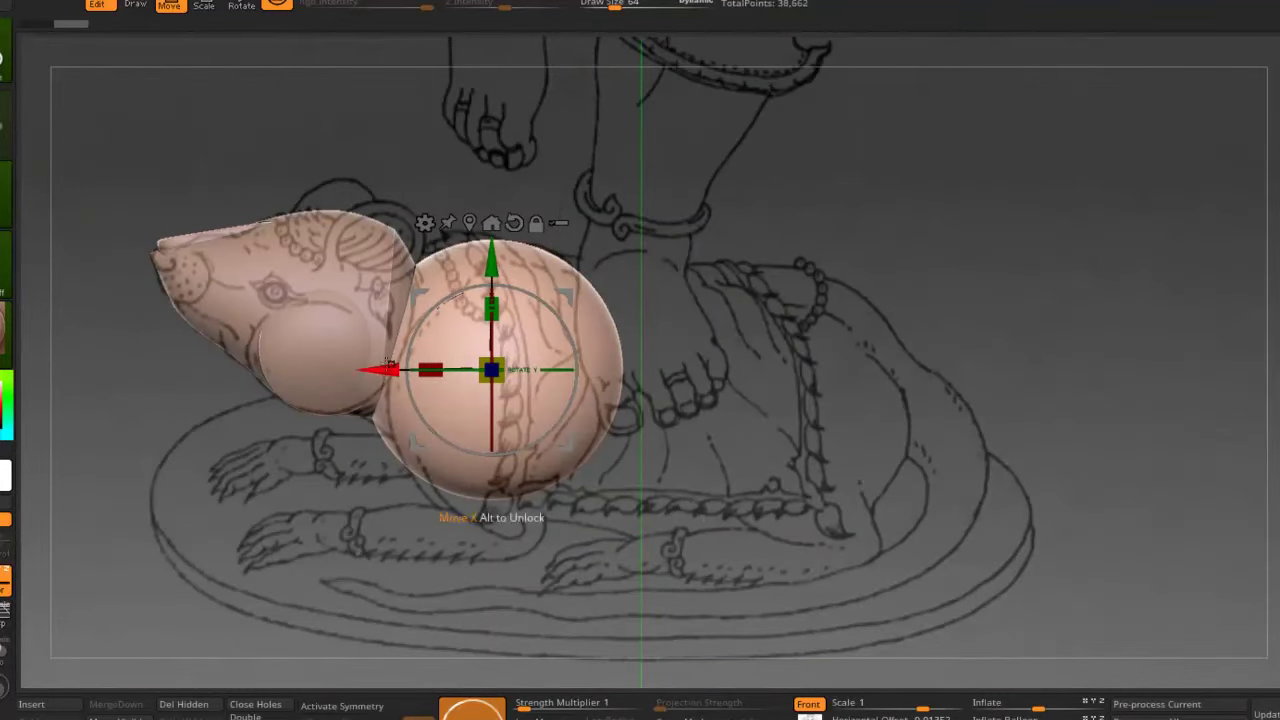
{"action": "left_click_drag", "start_coordinate": [390, 365], "coordinate": [754, 387]}
Insert a belly volume and deform it to bridge the chest and hindquarters along the sketched back line.
{"action": "left_click", "coordinate": [31, 704]}
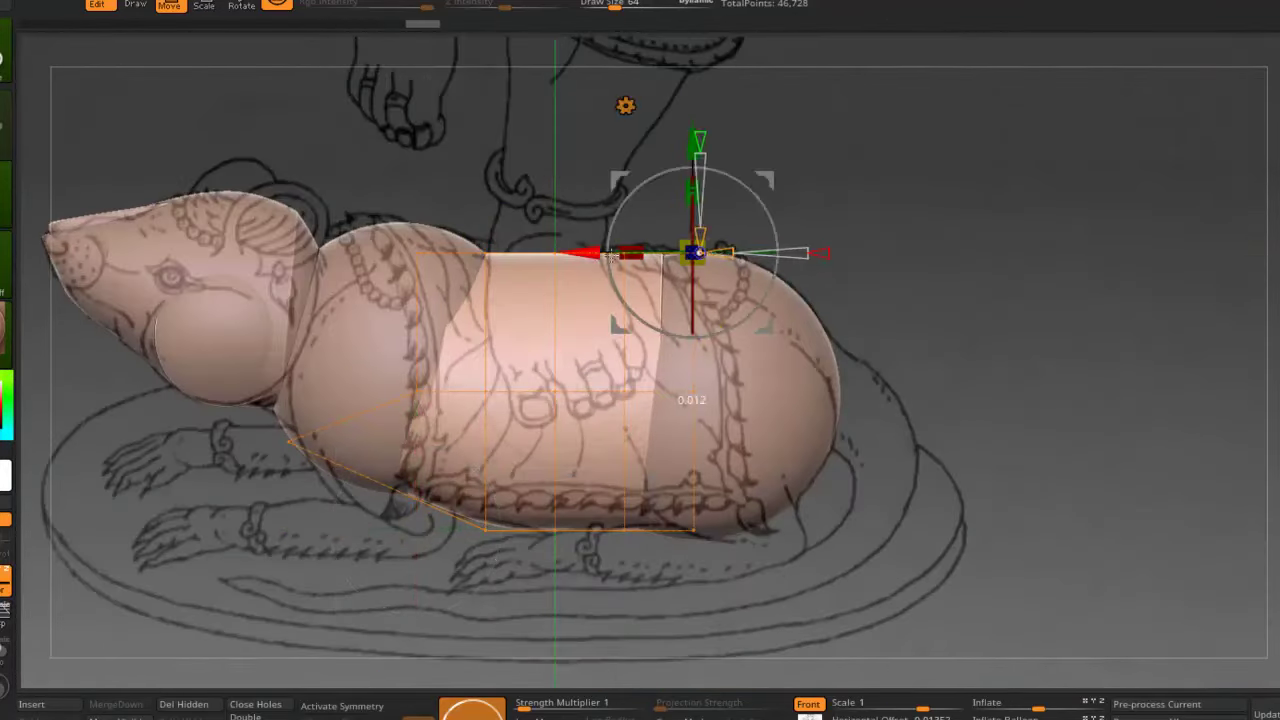
{"action": "left_click_drag", "start_coordinate": [503, 280], "coordinate": [380, 157]}
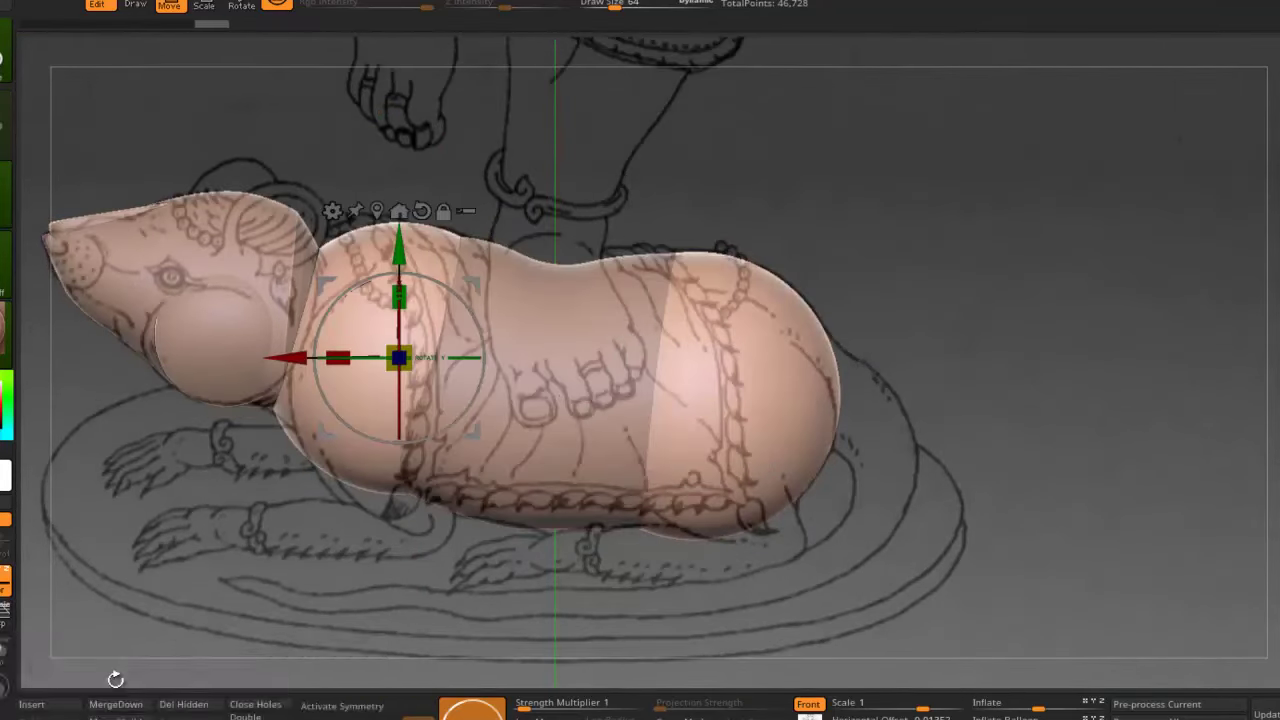
{"action": "left_click", "coordinate": [332, 211]}
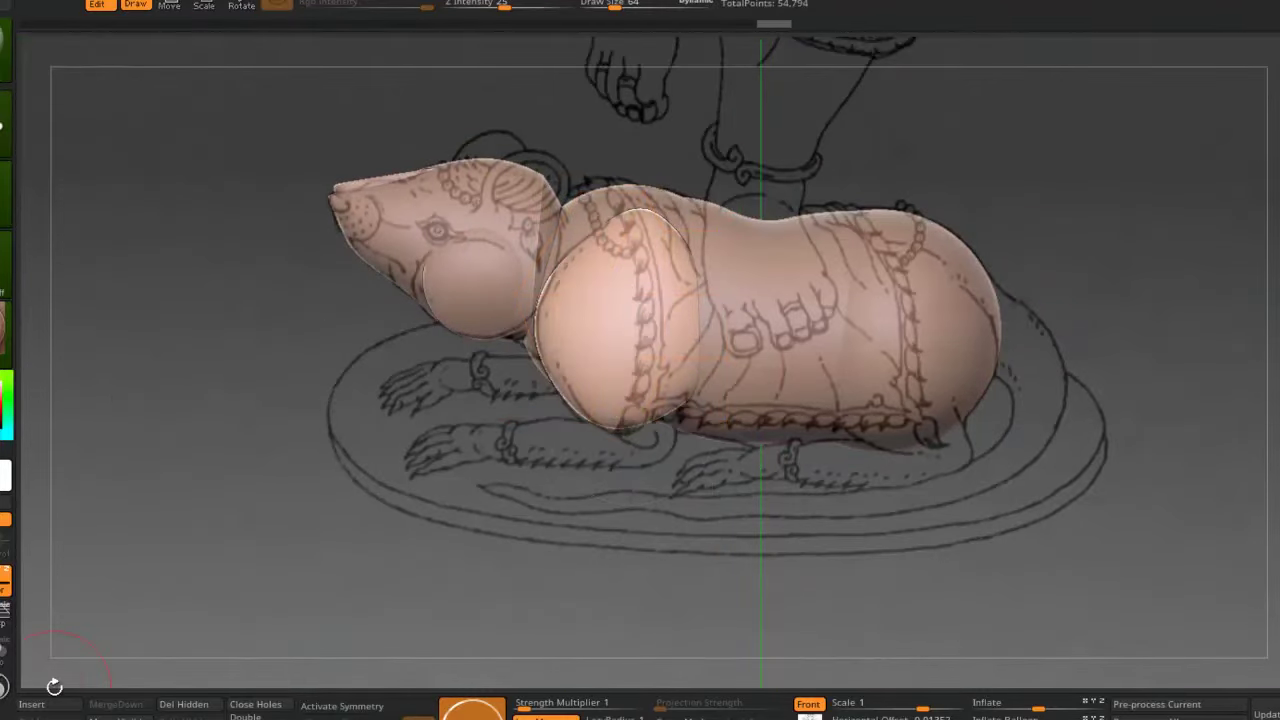
Insert a Sphereinder3D and scale, tilt and stretch it diagonally below the shoulder as the upper foreleg.
{"action": "left_click", "coordinate": [31, 704]}
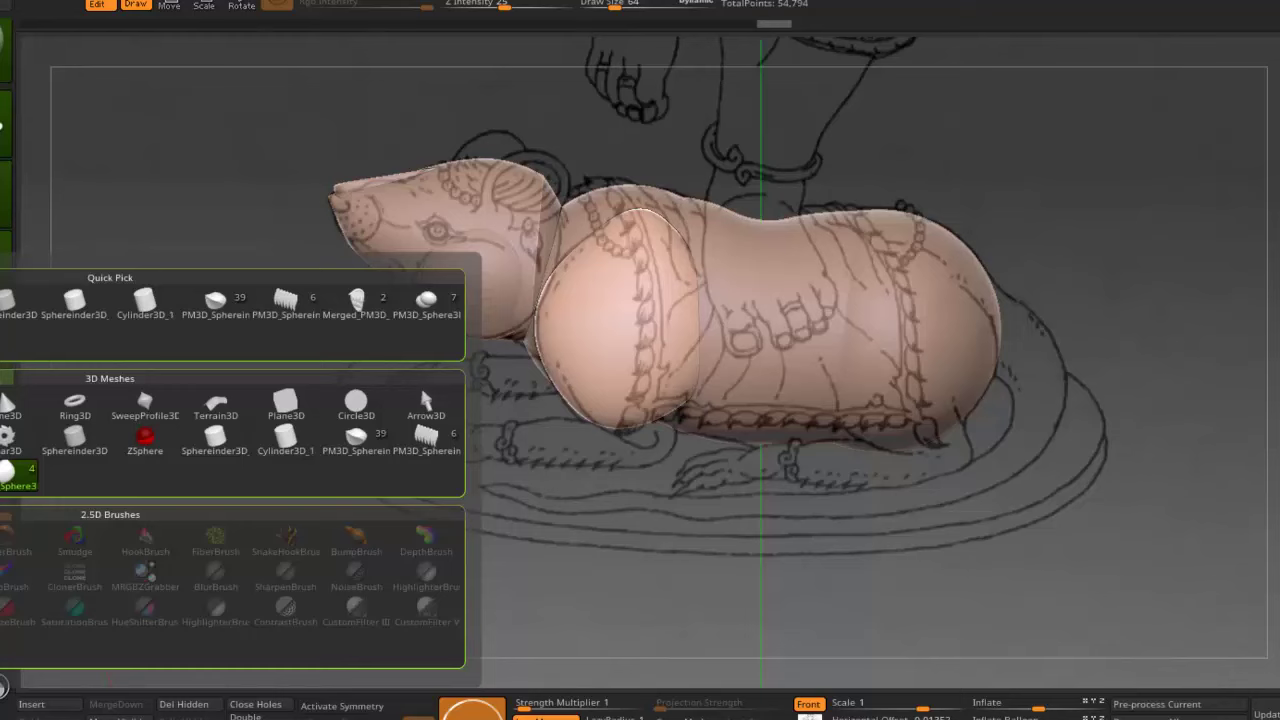
{"action": "left_click", "coordinate": [75, 440]}
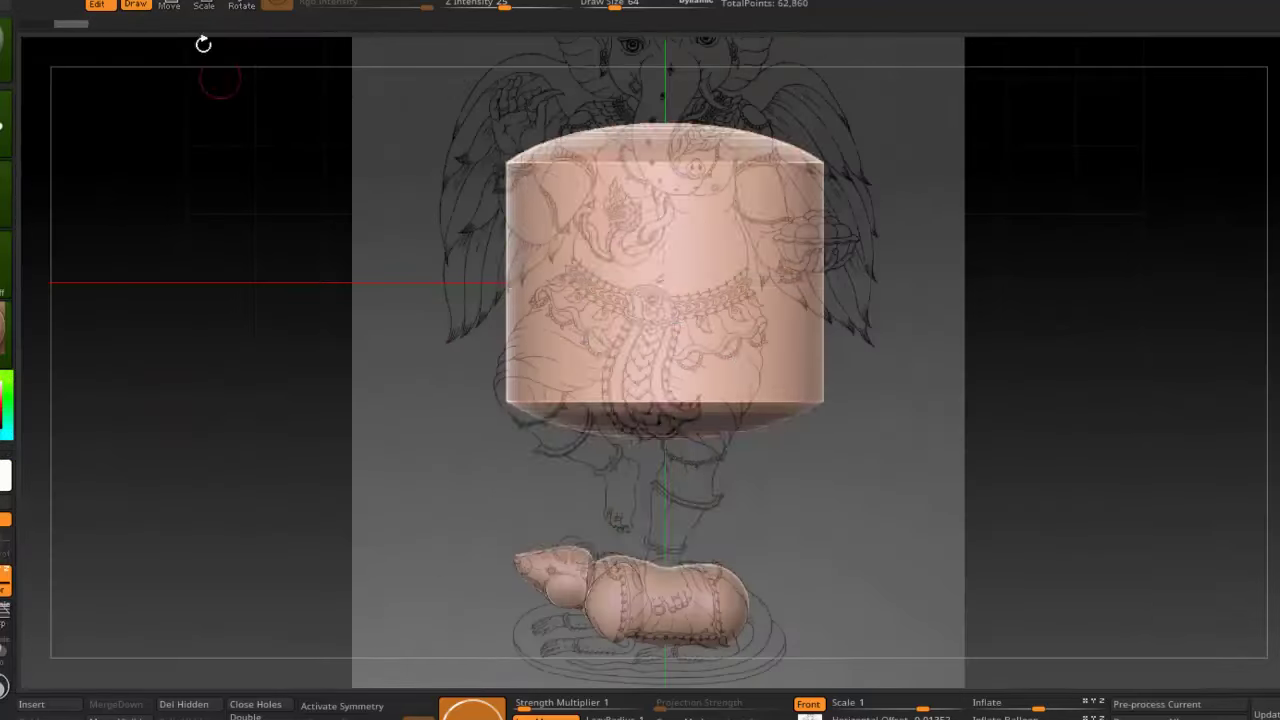
{"action": "key", "text": "w"}
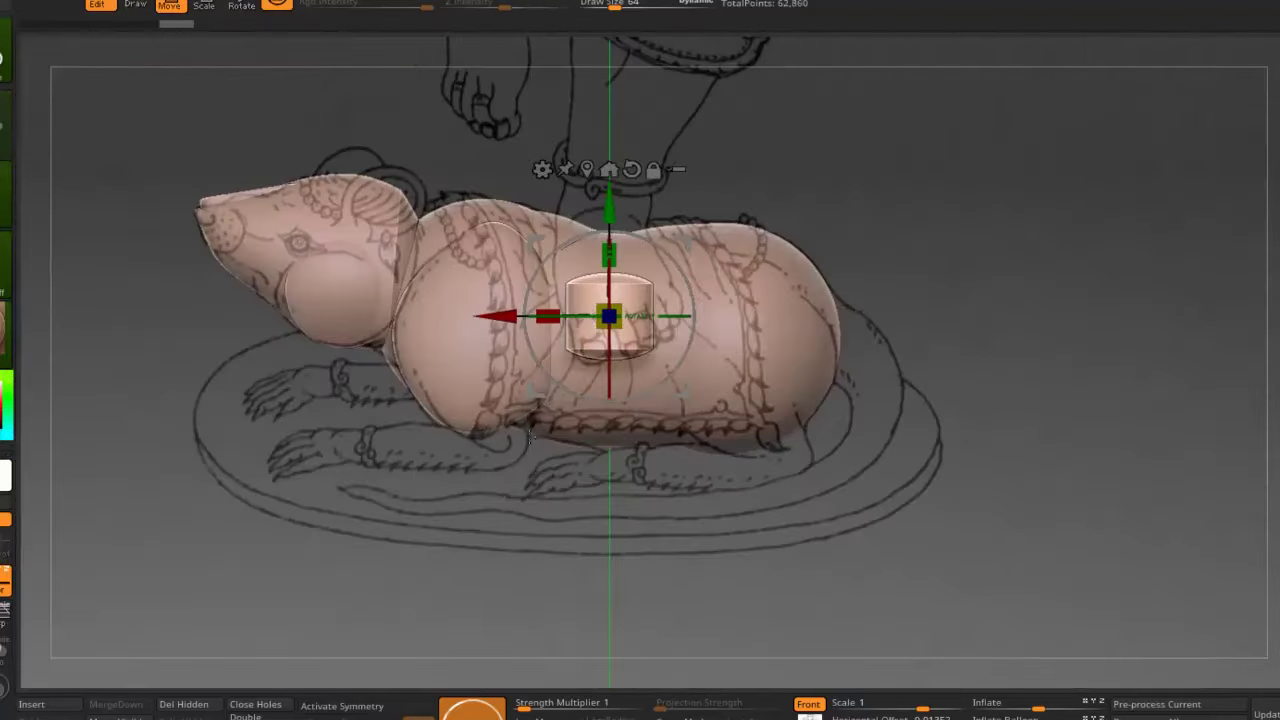
{"action": "left_click_drag", "start_coordinate": [609, 316], "coordinate": [473, 388]}
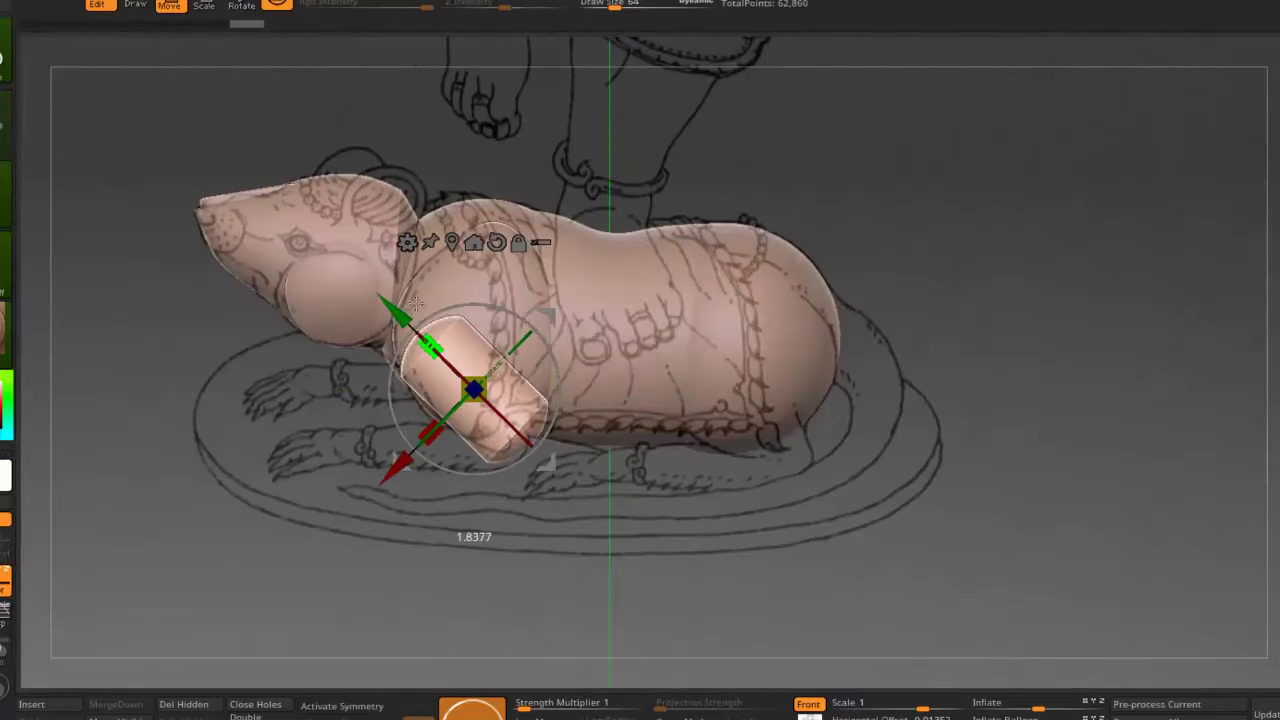
{"action": "left_click_drag", "start_coordinate": [416, 304], "coordinate": [438, 350]}
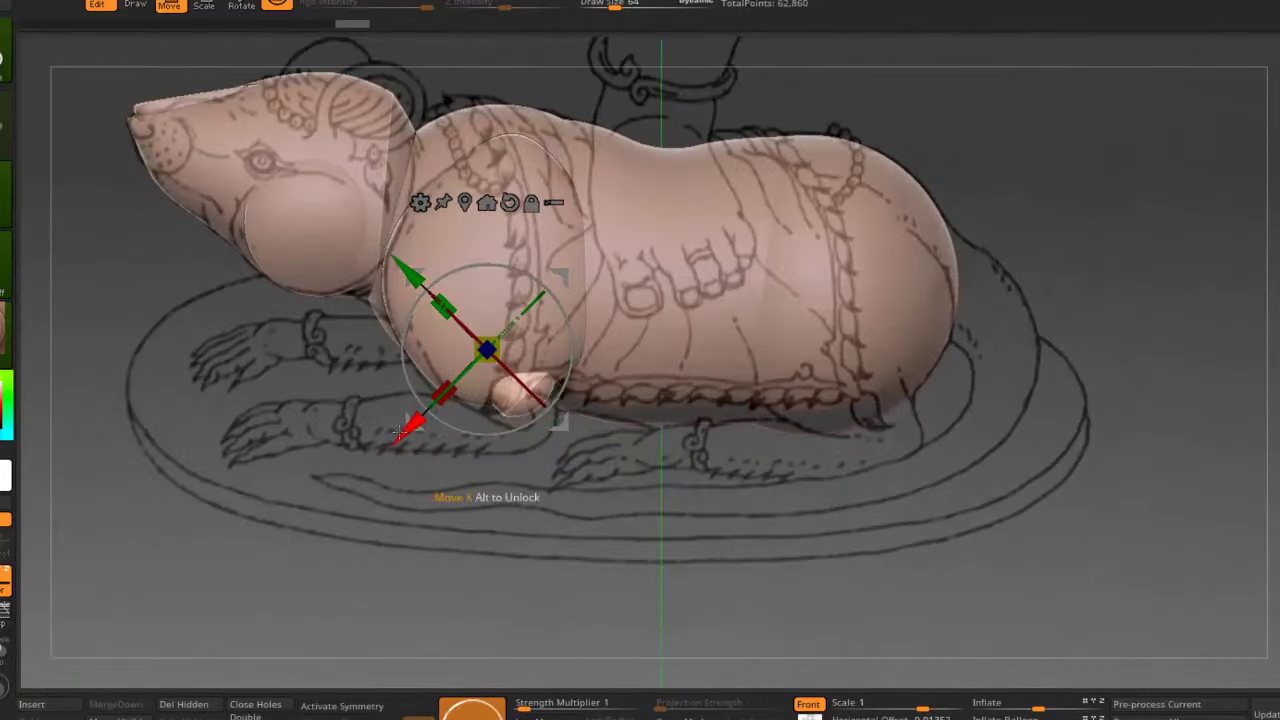
{"action": "left_click_drag", "start_coordinate": [398, 421], "coordinate": [415, 321]}
Bend the upper foreleg with a three-division deformer cage so it curves along the chest toward the elbow.
{"action": "left_click", "coordinate": [405, 217]}
{"action": "left_click", "coordinate": [370, 372]}
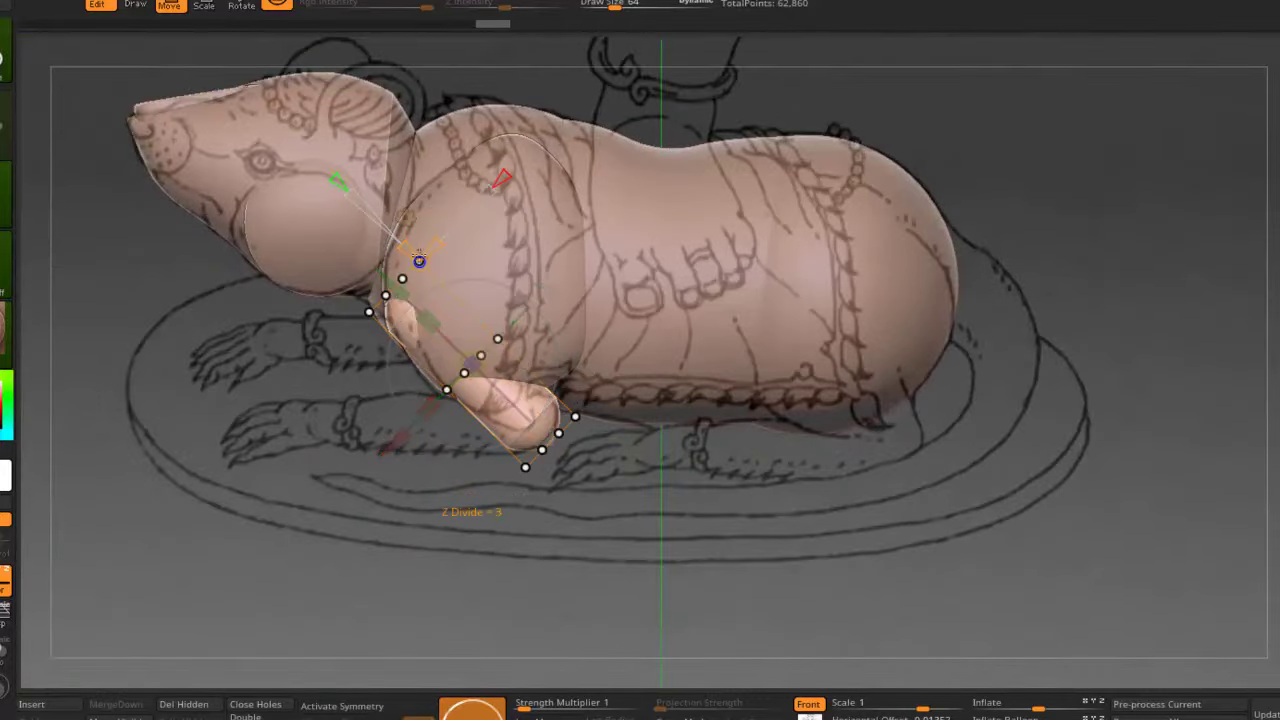
{"action": "left_click_drag", "start_coordinate": [305, 368], "coordinate": [275, 287]}
{"action": "left_click_drag", "start_coordinate": [455, 340], "coordinate": [390, 415]}
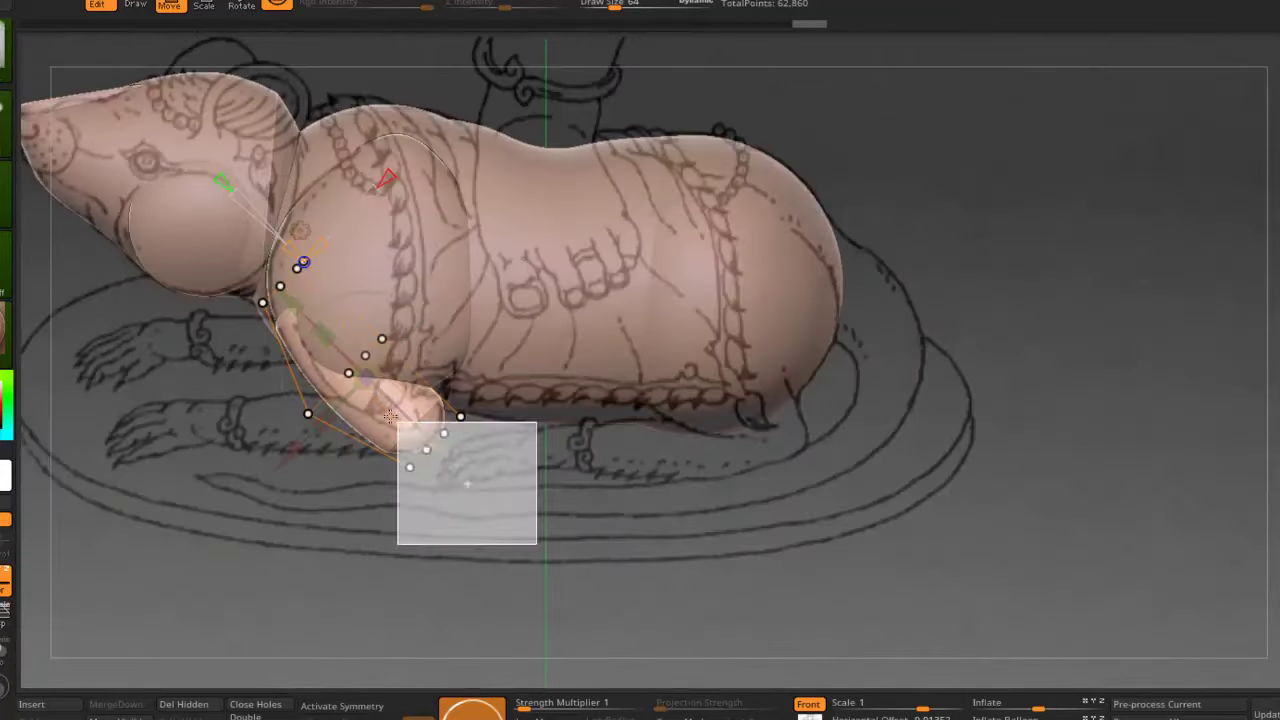
{"action": "left_click_drag", "start_coordinate": [220, 252], "coordinate": [323, 386]}
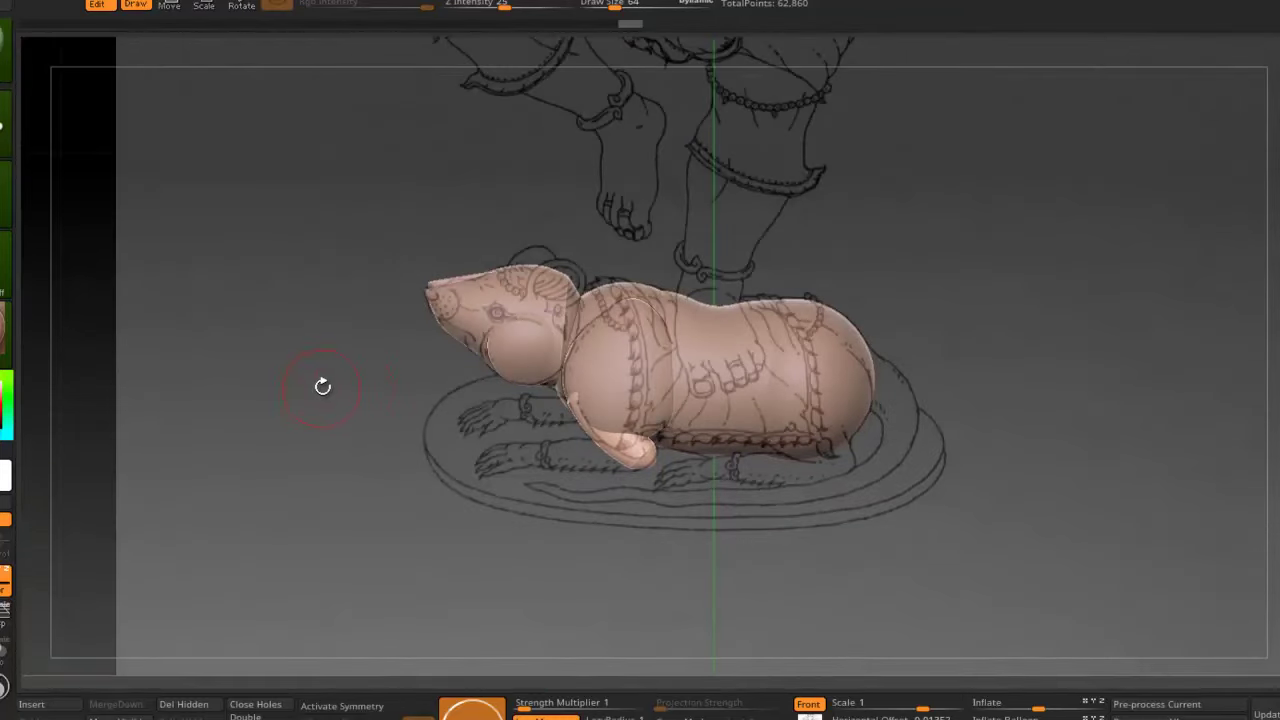
Insert a Sphereinder3D and lay it horizontally from the elbow toward the front paw as the forearm.
{"action": "left_click", "coordinate": [40, 703]}
{"action": "left_click", "coordinate": [71, 437]}
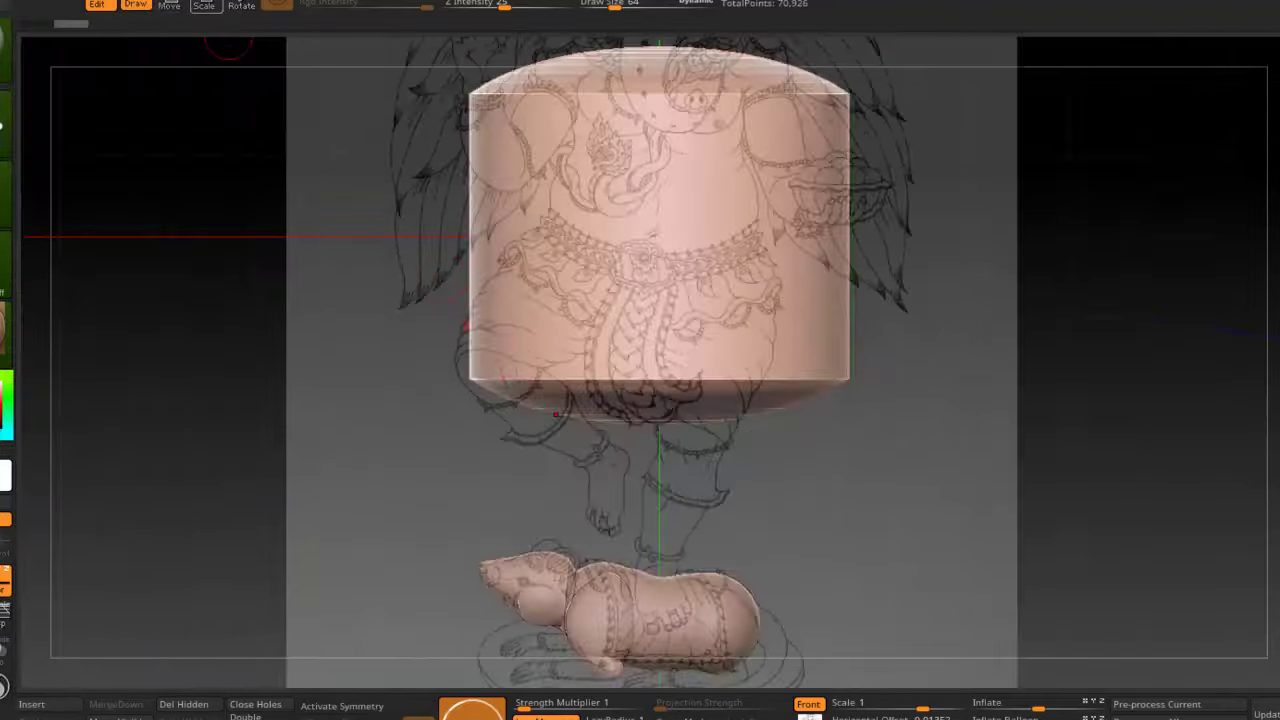
{"action": "key", "text": "w"}
{"action": "left_click_drag", "start_coordinate": [336, 281], "coordinate": [620, 371]}
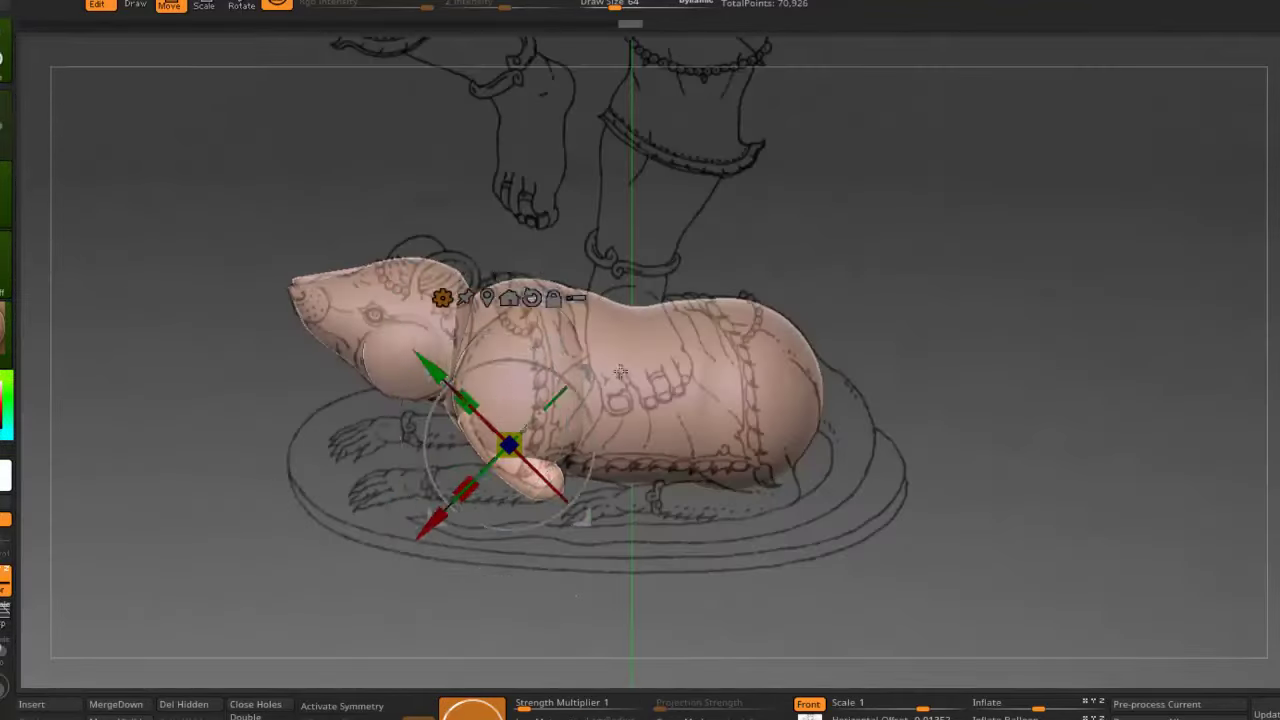
{"action": "mouse_move", "coordinate": [318, 338]}
{"action": "left_mouse_down"}
{"action": "mouse_move", "coordinate": [420, 330]}
{"action": "mouse_move", "coordinate": [355, 230]}
{"action": "mouse_move", "coordinate": [368, 248]}
{"action": "mouse_move", "coordinate": [348, 287]}
{"action": "mouse_move", "coordinate": [347, 355]}
{"action": "left_mouse_up"}
{"action": "key", "text": "q"}
{"action": "key", "text": "w"}
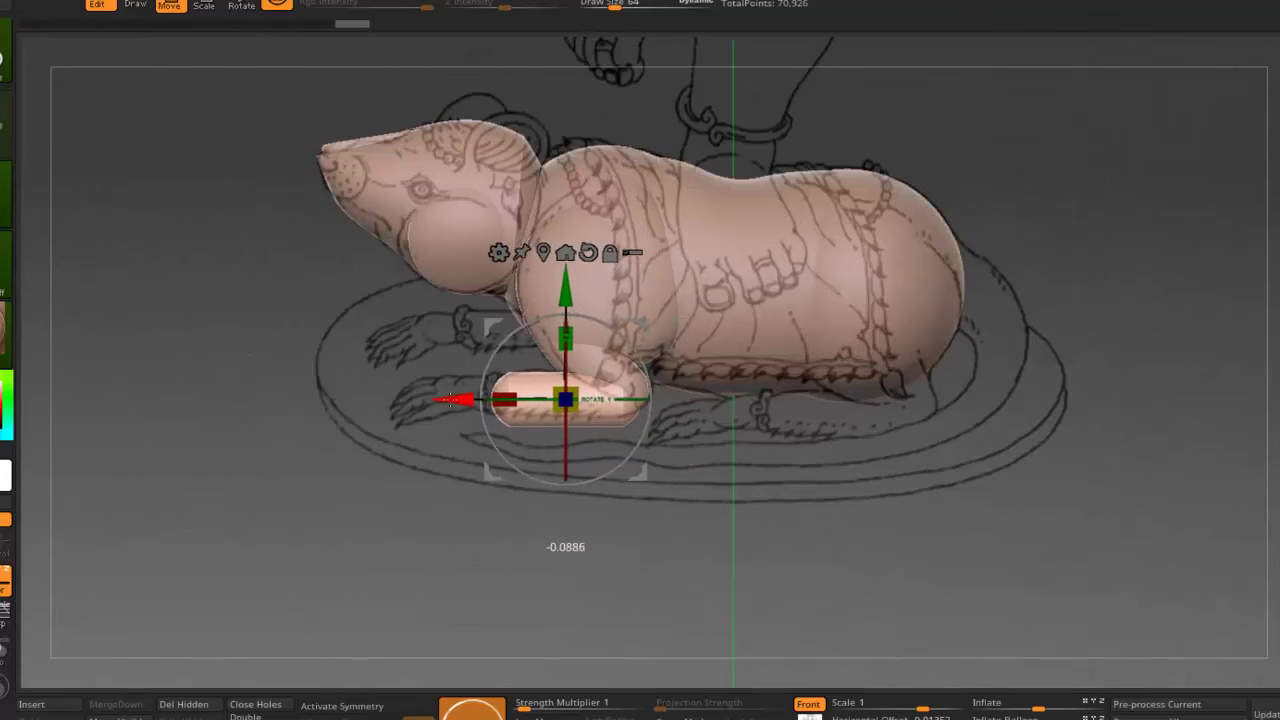
{"action": "mouse_move", "coordinate": [347, 355]}
{"action": "left_mouse_down"}
{"action": "mouse_move", "coordinate": [392, 358]}
{"action": "mouse_move", "coordinate": [689, 207]}
{"action": "mouse_move", "coordinate": [311, 289]}
{"action": "left_mouse_up"}
{"action": "key", "text": "q"}
{"action": "key", "text": "minus"}
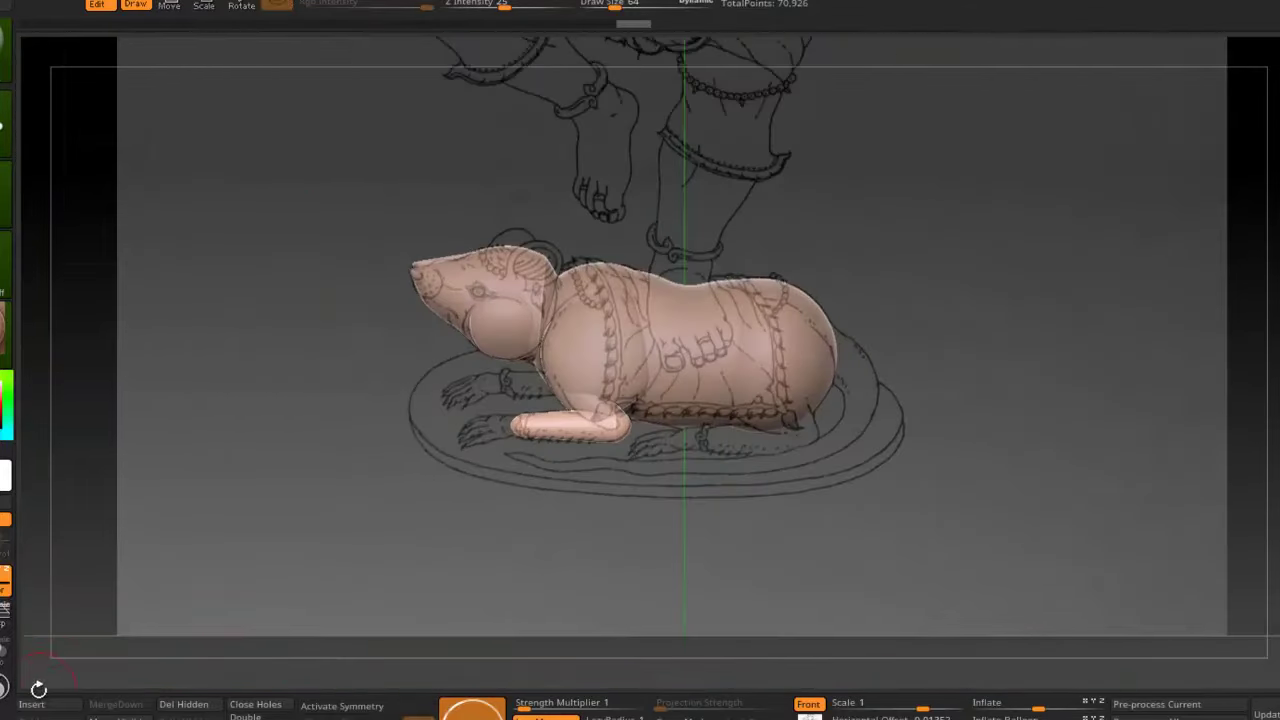
Insert a rounded primitive, scale it down and place it over the hindquarters as the thigh.
{"action": "key", "text": "plus"}
{"action": "left_click", "coordinate": [6, 300]}
{"action": "left_click", "coordinate": [426, 298]}
{"action": "key", "text": "w"}
{"action": "left_click_drag", "start_coordinate": [663, 243], "coordinate": [657, 529]}
{"action": "key", "text": "plus"}
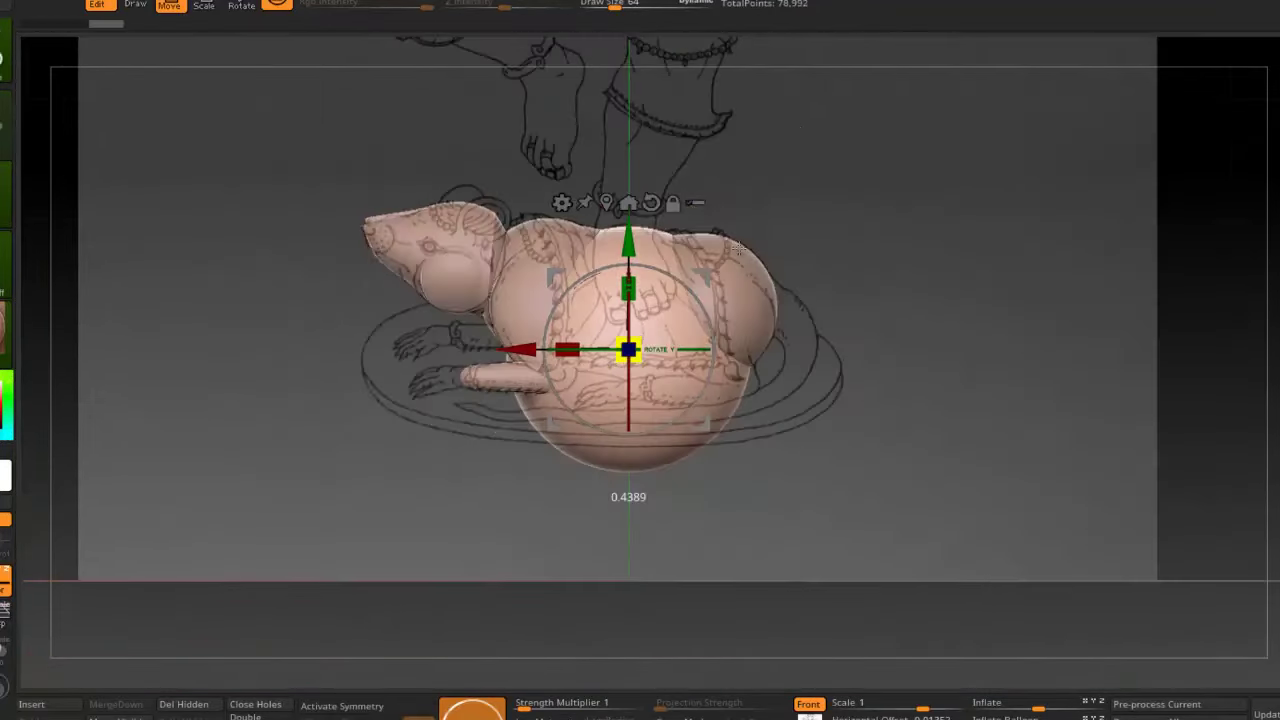
{"action": "mouse_move", "coordinate": [648, 392]}
{"action": "left_mouse_down", "text": "shift"}
{"action": "mouse_move", "coordinate": [557, 330]}
{"action": "mouse_move", "coordinate": [700, 330]}
{"action": "mouse_move", "coordinate": [760, 360]}
{"action": "mouse_move", "coordinate": [640, 310]}
{"action": "mouse_move", "coordinate": [465, 264]}
{"action": "mouse_move", "coordinate": [498, 538]}
{"action": "left_mouse_up", "text": "shift"}
{"action": "left_click_drag", "start_coordinate": [600, 400], "coordinate": [772, 347]}
{"action": "key", "text": "q"}
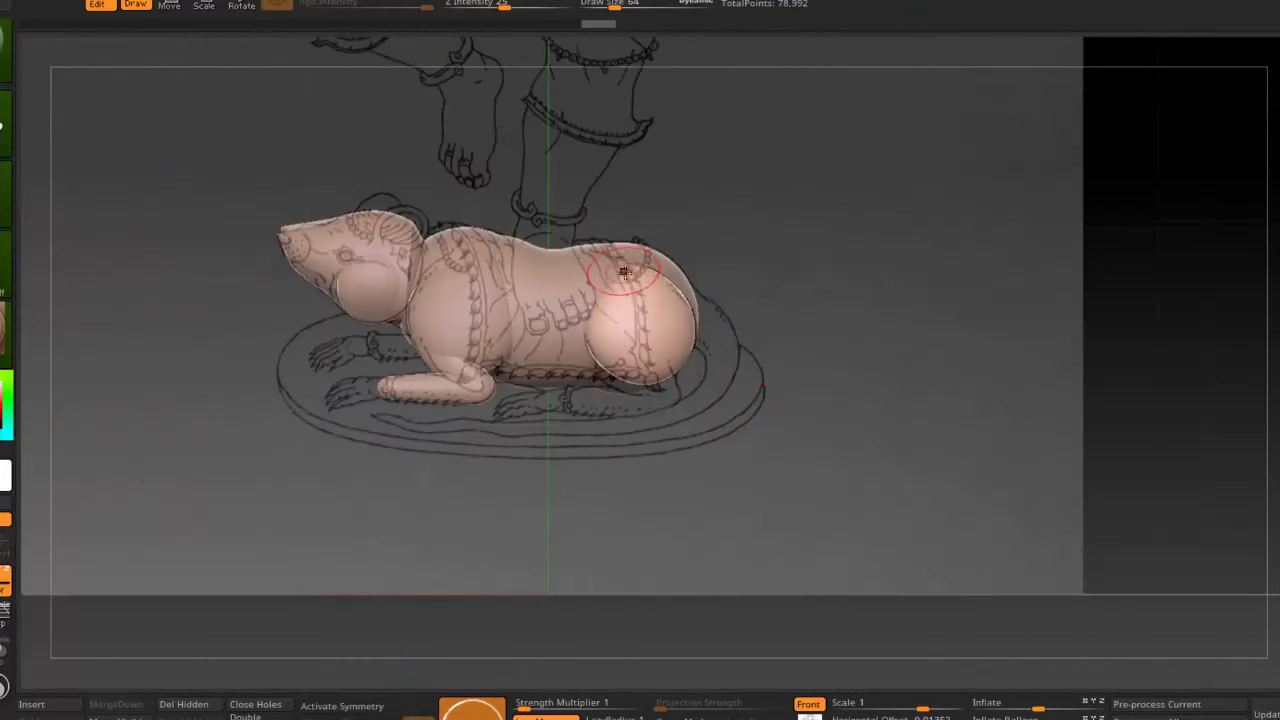
Insert a cylindrical primitive and shrink, tilt and stretch it below the thigh as the hind-leg connection.
{"action": "left_click", "coordinate": [45, 704]}
{"action": "left_click", "coordinate": [337, 451]}
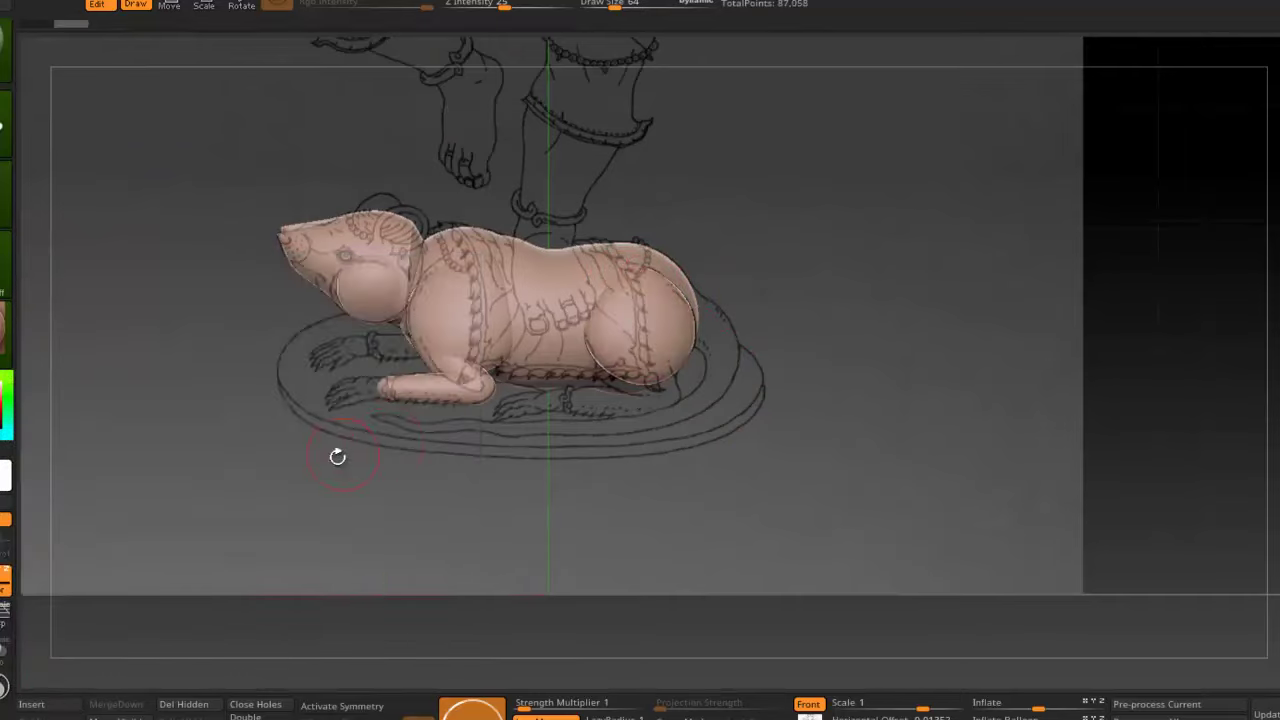
{"action": "key", "text": "f"}
{"action": "key", "text": "w"}
{"action": "left_click_drag", "start_coordinate": [448, 428], "coordinate": [595, 227], "text": "alt"}
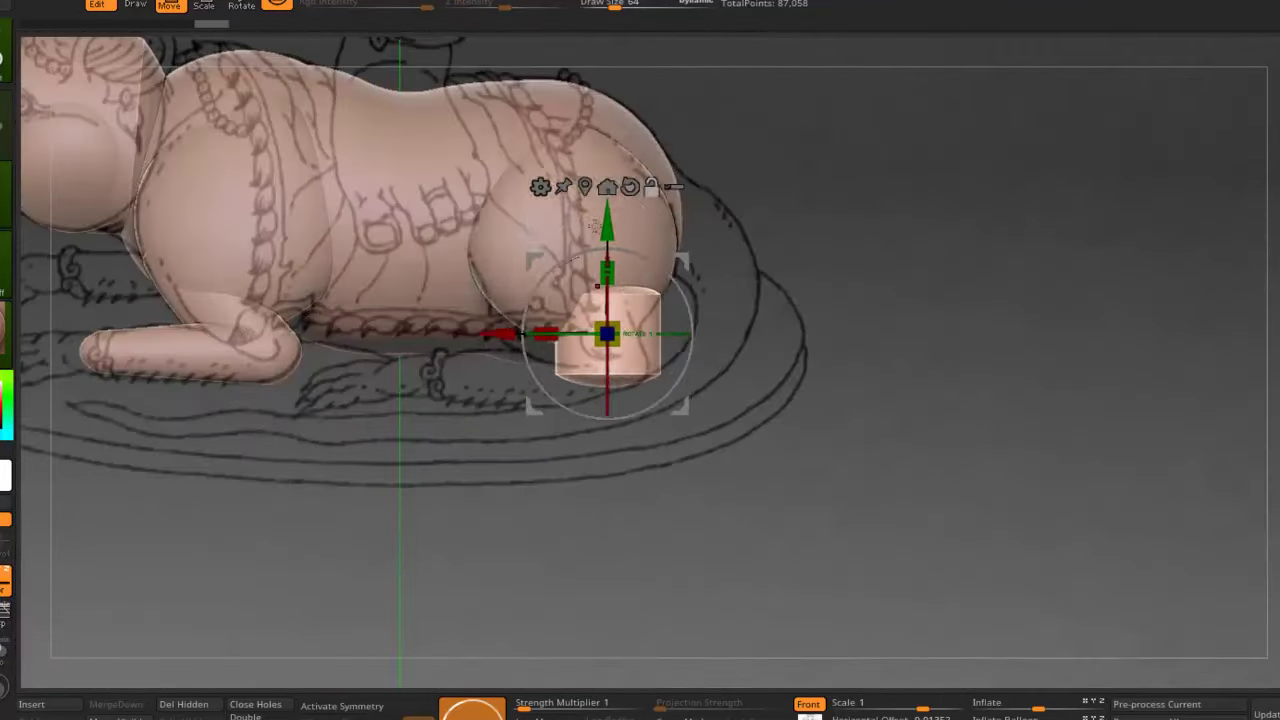
{"action": "left_click_drag", "start_coordinate": [617, 378], "coordinate": [428, 330]}
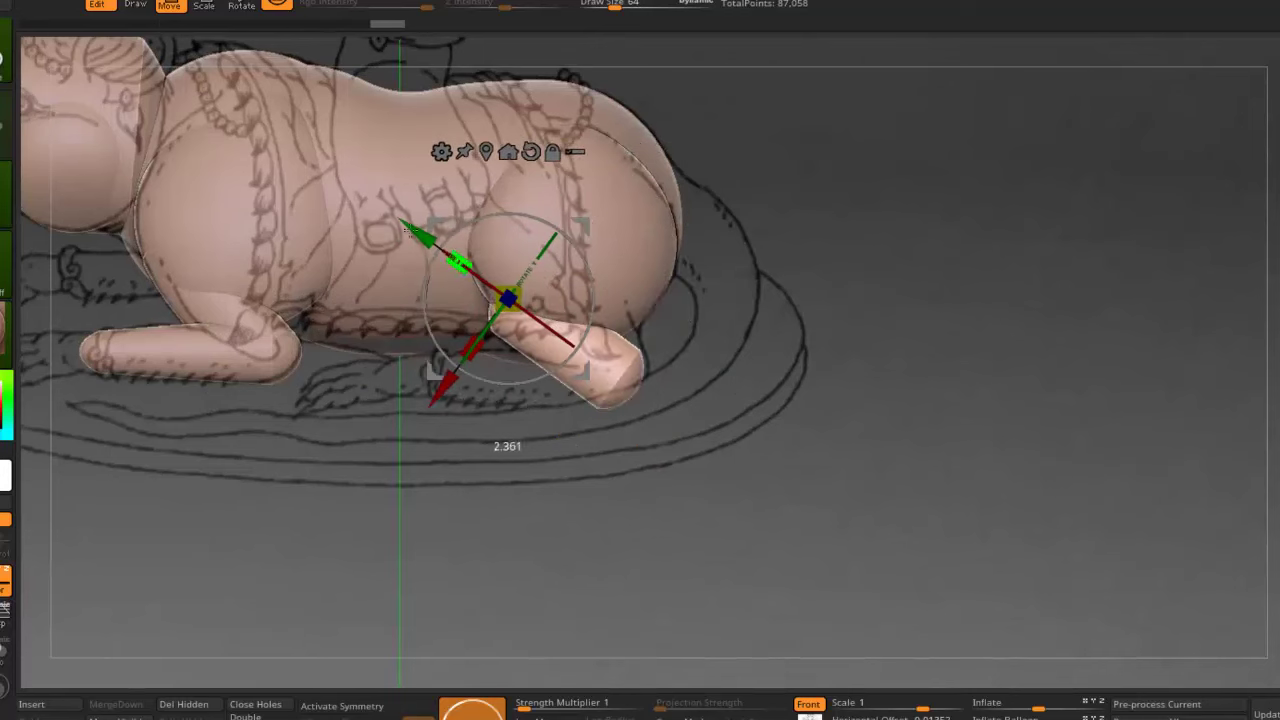
Bend the hind-leg connection below the thigh with a deformer cage divided by 3 along Y.
{"action": "left_click", "coordinate": [433, 123]}
{"action": "left_click", "coordinate": [449, 274]}
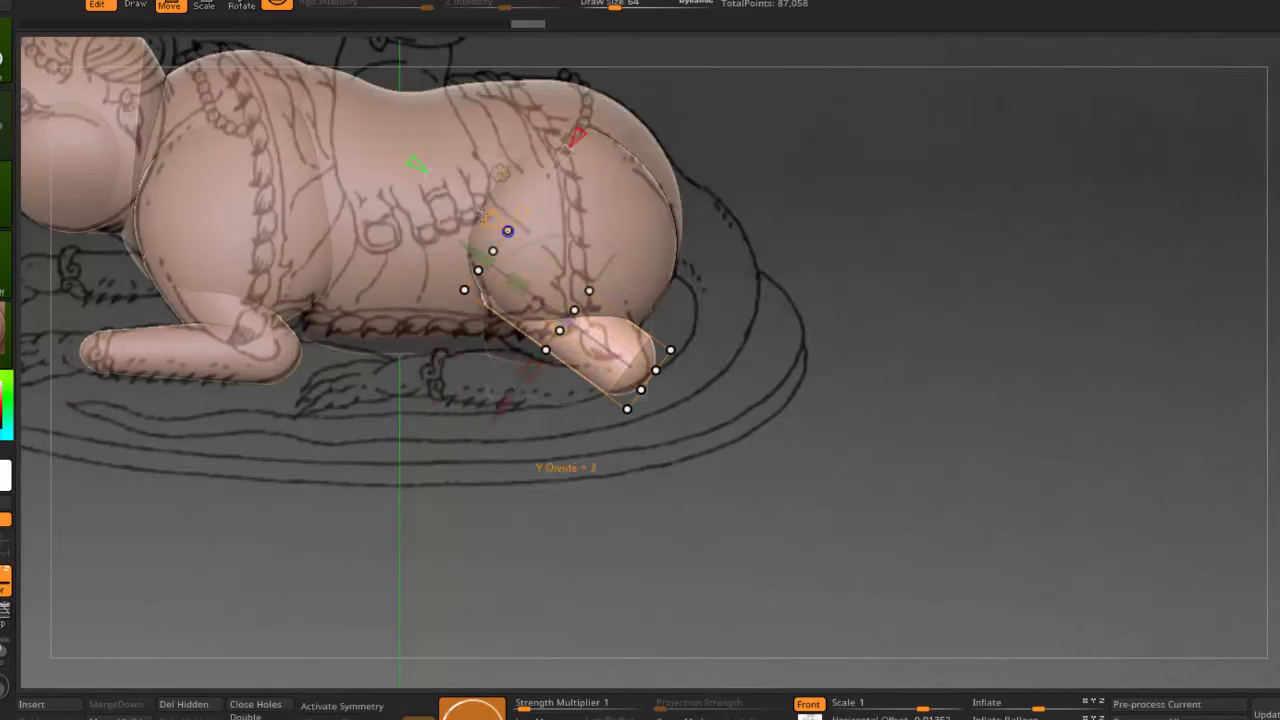
{"action": "left_click_drag", "start_coordinate": [431, 459], "coordinate": [457, 437]}
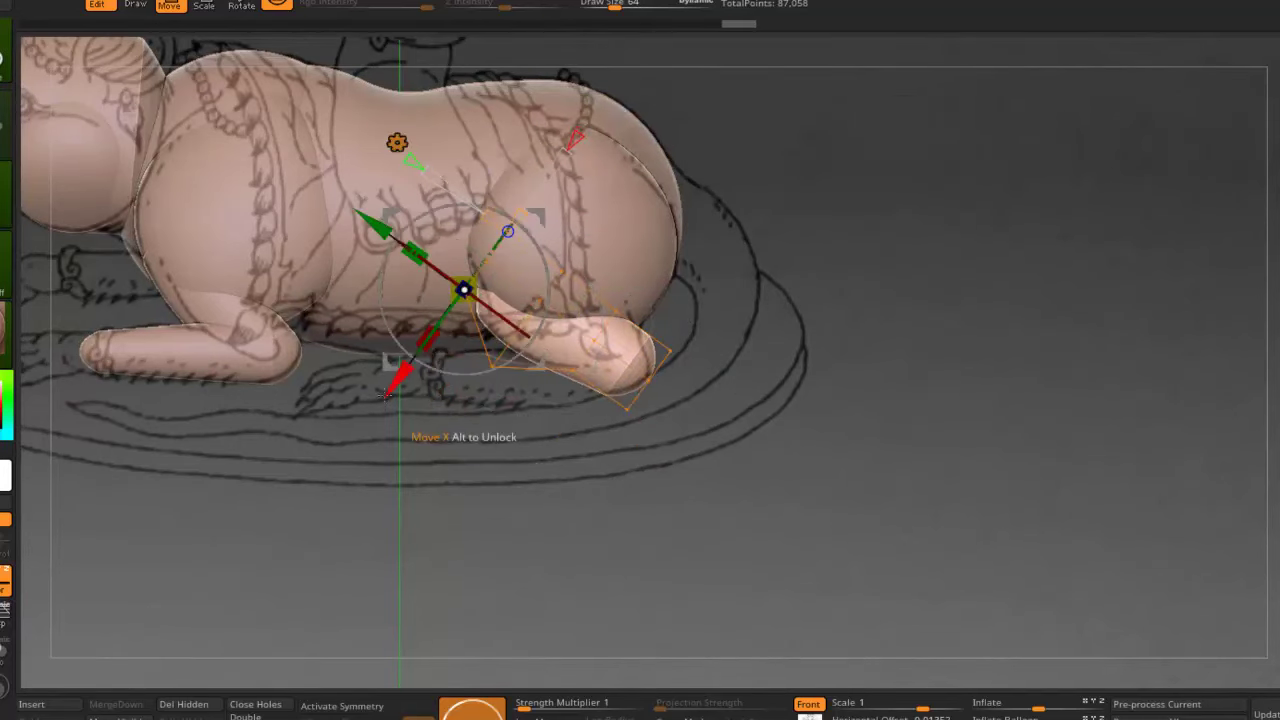
{"action": "left_click", "coordinate": [646, 377], "text": "alt"}
Lay a lower hind-leg volume horizontally beneath the thigh, reaching toward the sketched hind paw.
{"action": "mouse_move", "coordinate": [649, 526]}
{"action": "left_mouse_down"}
{"action": "mouse_move", "coordinate": [713, 300]}
{"action": "mouse_move", "coordinate": [894, 227]}
{"action": "left_mouse_up"}
{"action": "key", "text": "q"}
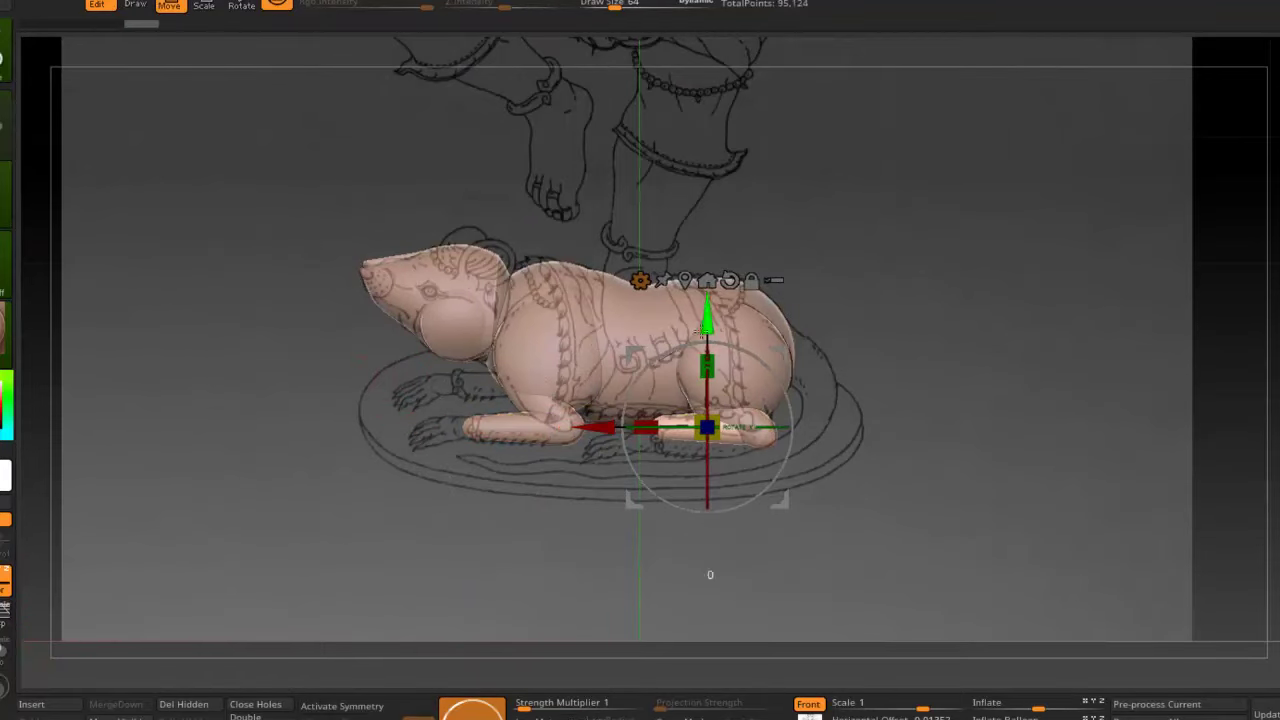
{"action": "mouse_move", "coordinate": [697, 332]}
{"action": "left_mouse_down"}
{"action": "mouse_move", "coordinate": [380, 315]}
{"action": "mouse_move", "coordinate": [282, 327]}
{"action": "mouse_move", "coordinate": [308, 286]}
{"action": "left_mouse_up"}
{"action": "key", "text": "q"}
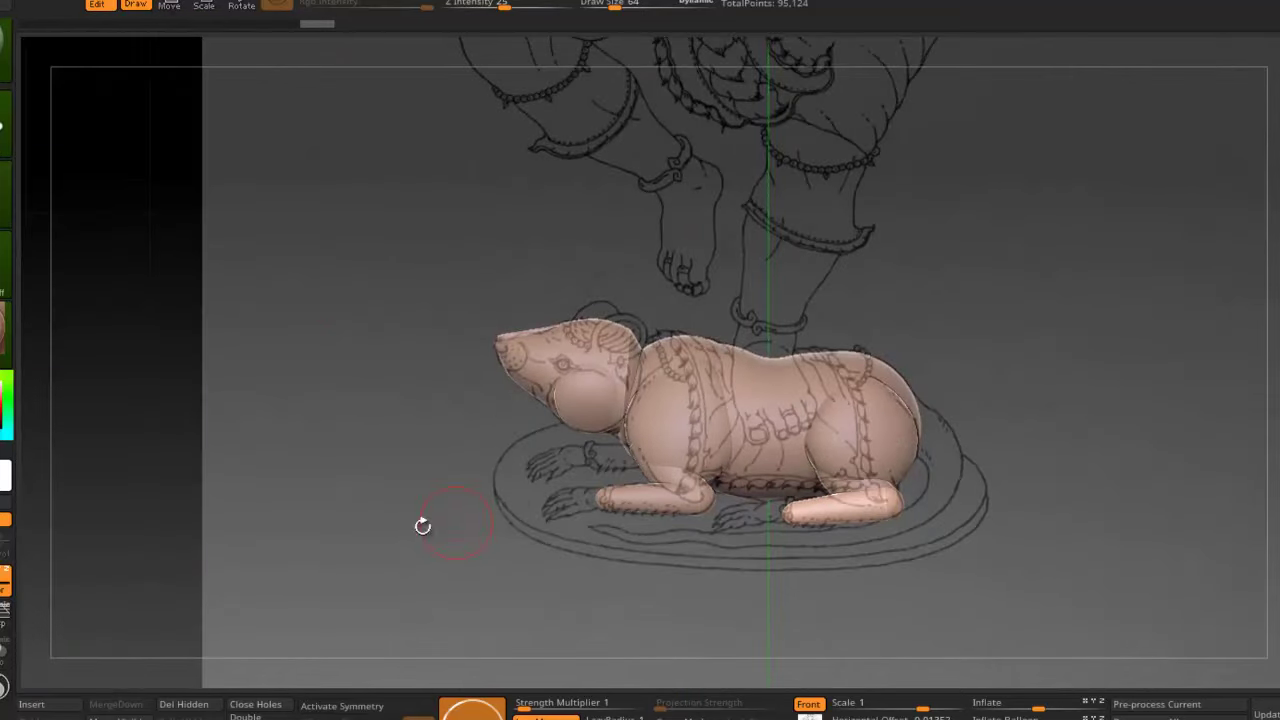
Insert a Sphereinder3D, shrink it and place it slightly tilted over the sketched ear on the mouse's head.
{"action": "left_click", "coordinate": [31, 704]}
{"action": "left_click", "coordinate": [100, 440]}
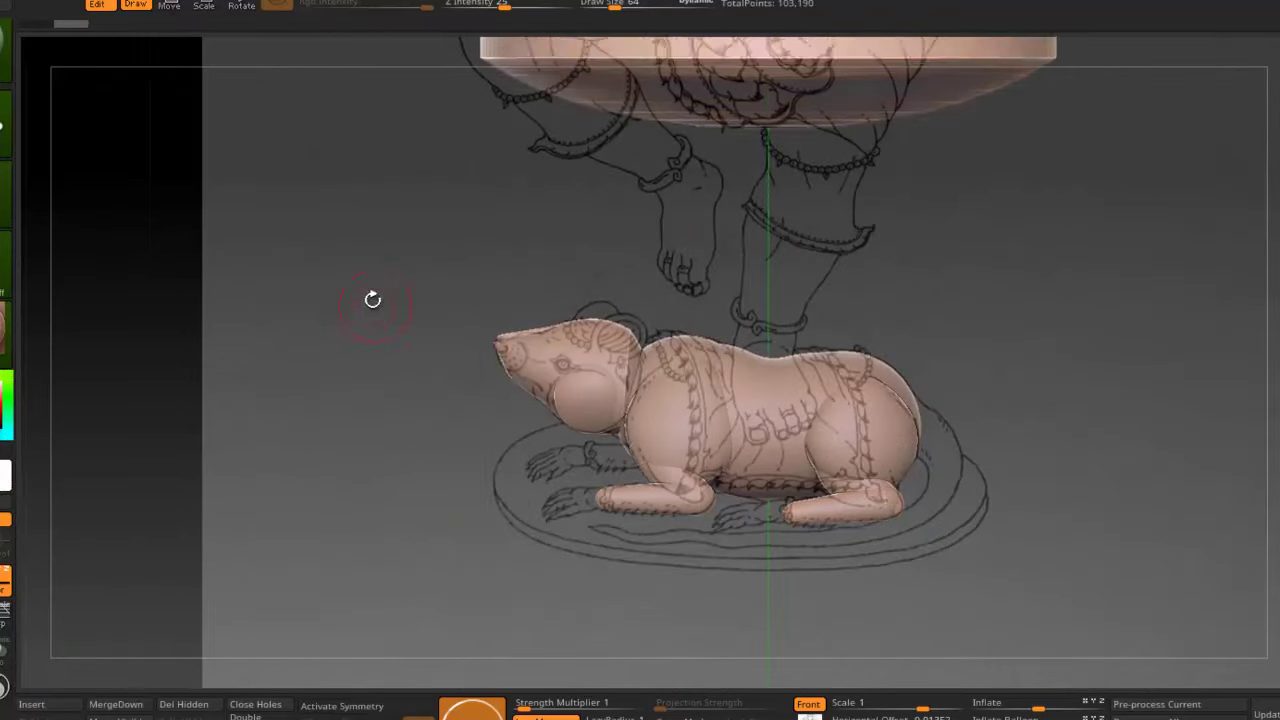
{"action": "key", "text": "f"}
{"action": "key", "text": "w"}
{"action": "left_click_drag", "start_coordinate": [595, 243], "coordinate": [575, 252]}
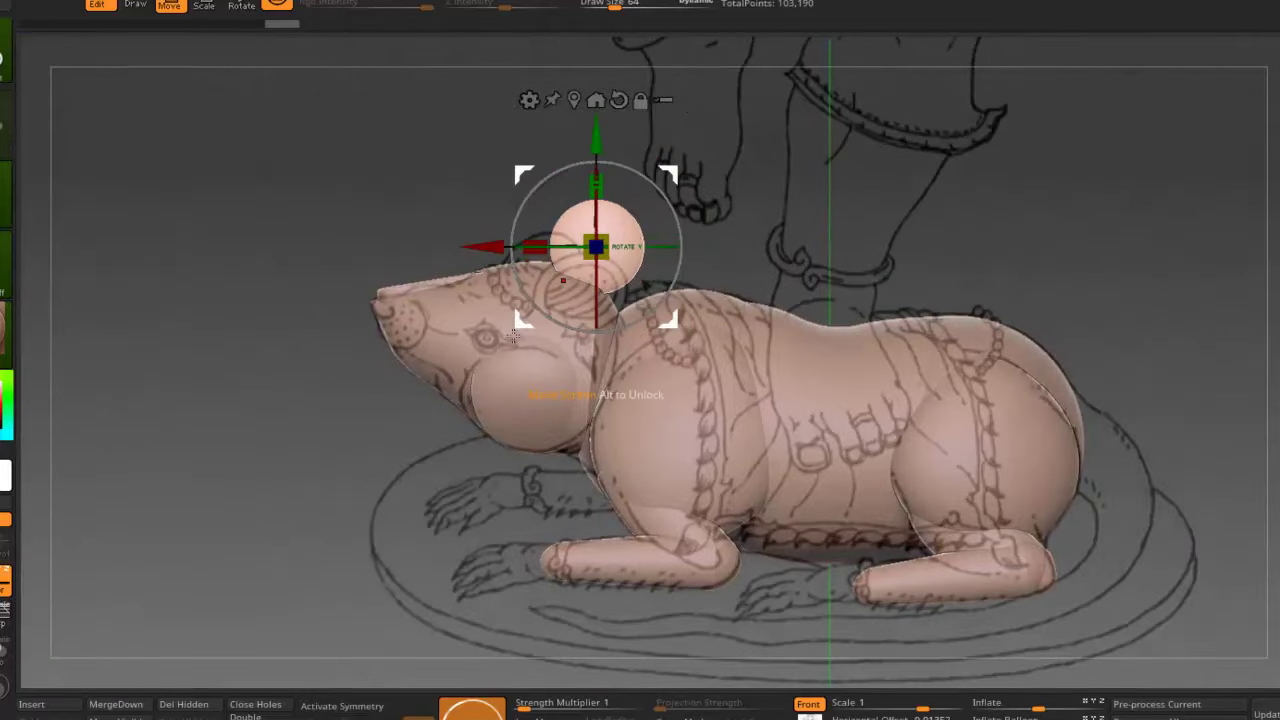
{"action": "left_click_drag", "start_coordinate": [513, 337], "coordinate": [652, 295]}
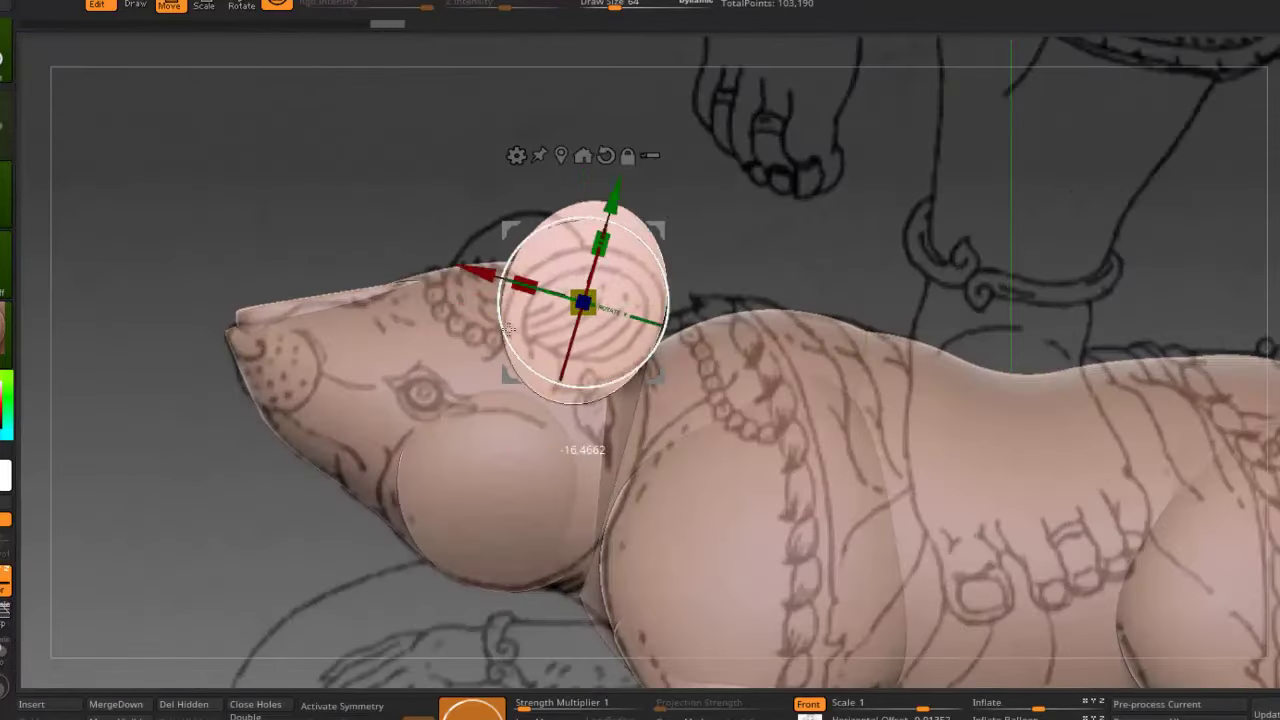
Reshape the ear volume with the gizmo and tilt it to follow the sketched ear outline.
{"action": "left_click", "coordinate": [516, 155]}
{"action": "left_click", "coordinate": [516, 166]}
{"action": "left_click_drag", "start_coordinate": [308, 125], "coordinate": [521, 440]}
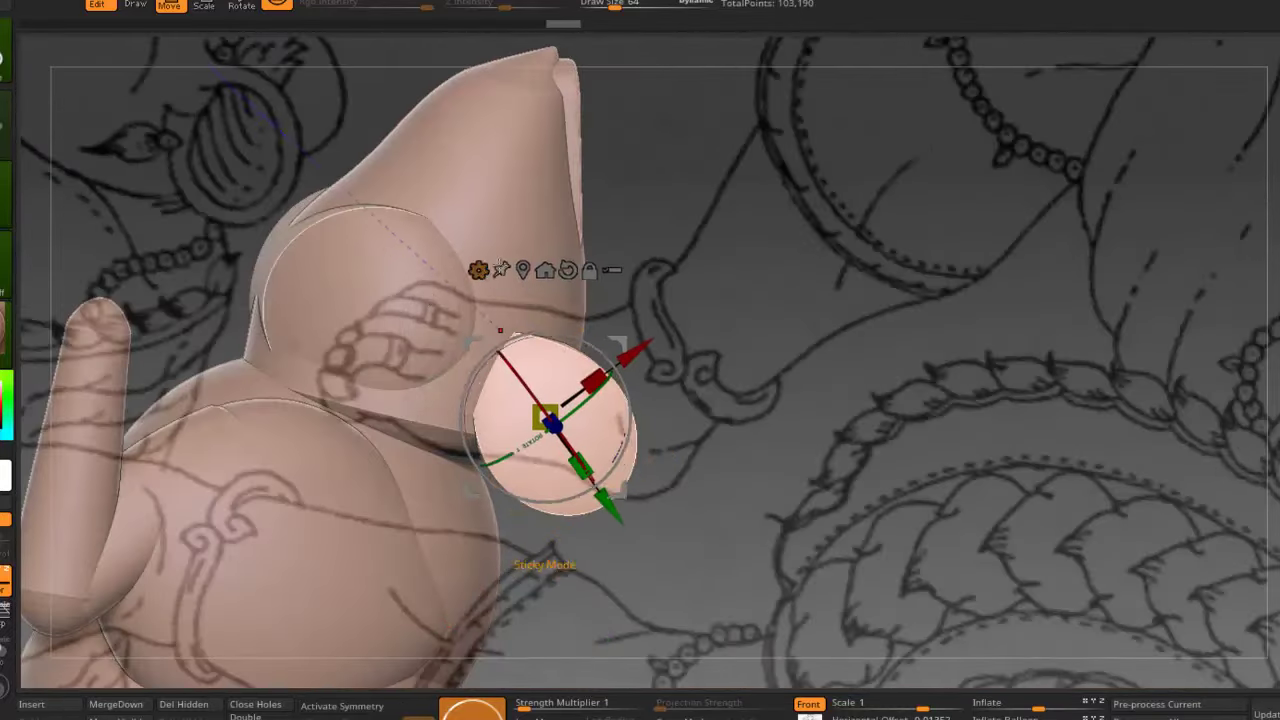
{"action": "left_click", "coordinate": [478, 270]}
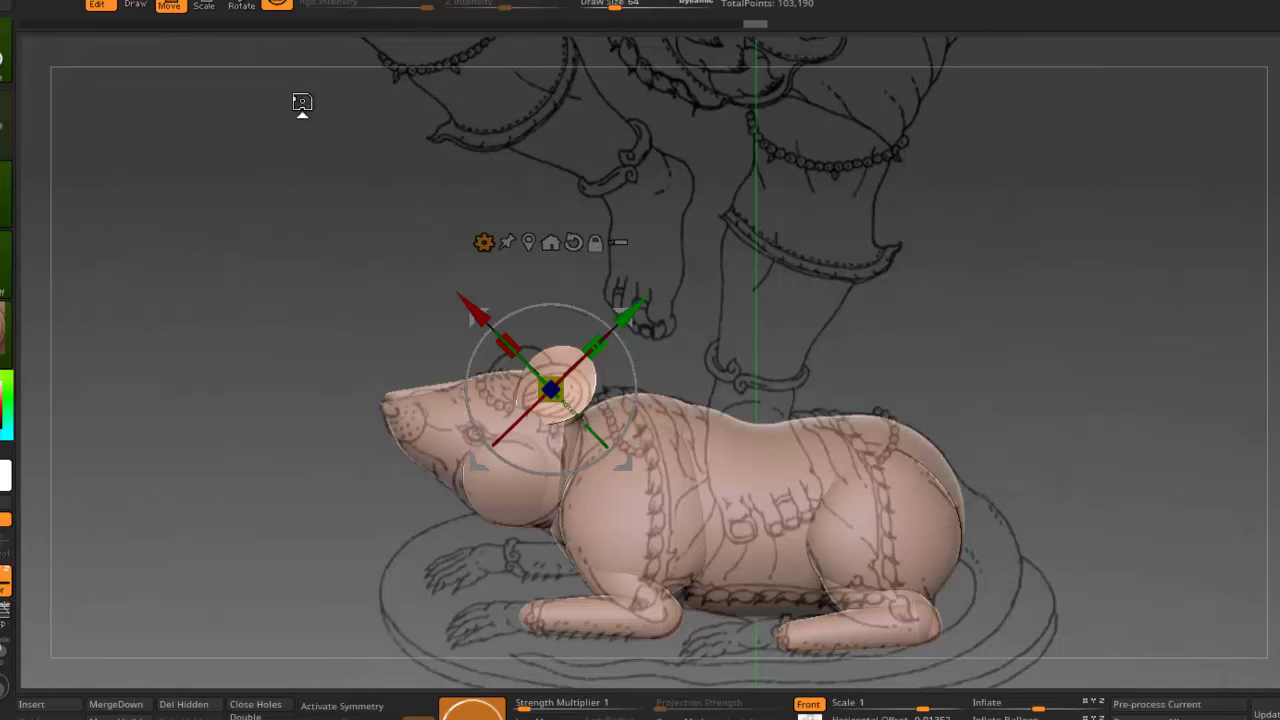
{"action": "left_click", "coordinate": [134, 5]}
{"action": "mouse_move", "coordinate": [330, 250]}
{"action": "left_mouse_down"}
{"action": "mouse_move", "coordinate": [374, 343]}
{"action": "mouse_move", "coordinate": [343, 180]}
{"action": "left_mouse_up"}
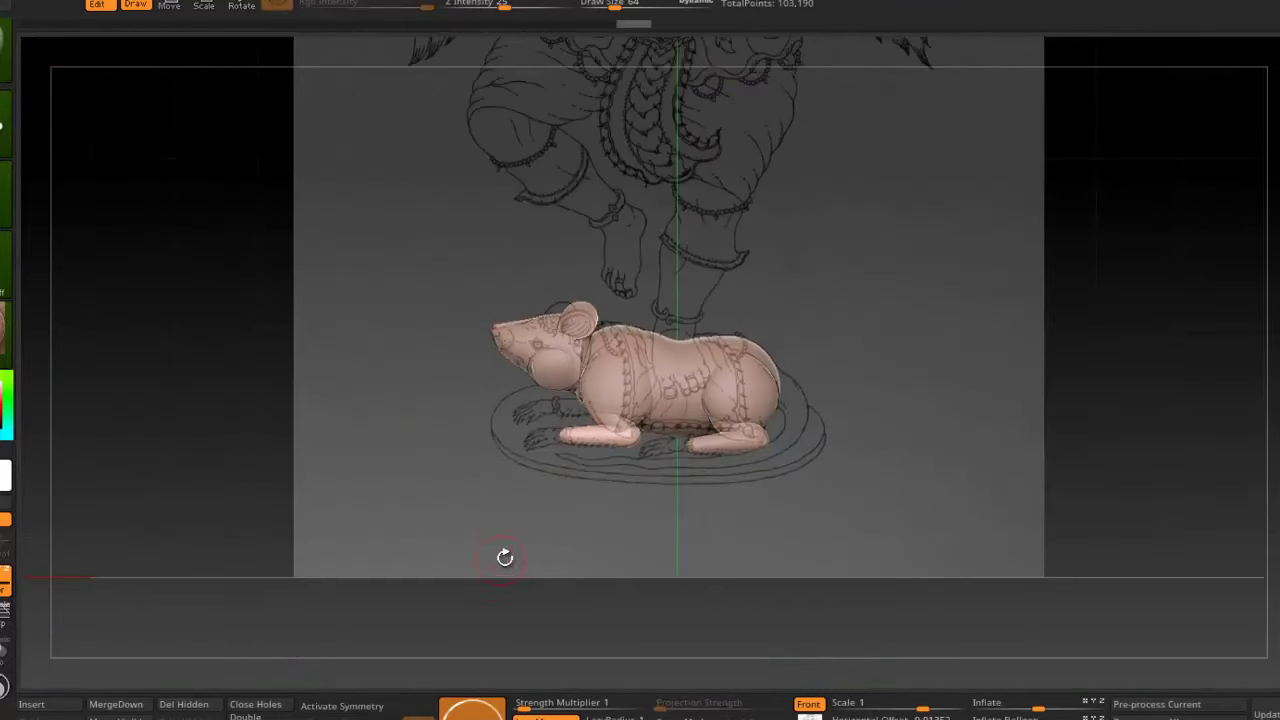
Insert a cylinder, move it below the mouse, and shrink and flatten it into a round pedestal under the paws.
{"action": "left_click", "coordinate": [33, 704]}
{"action": "left_click", "coordinate": [75, 440]}
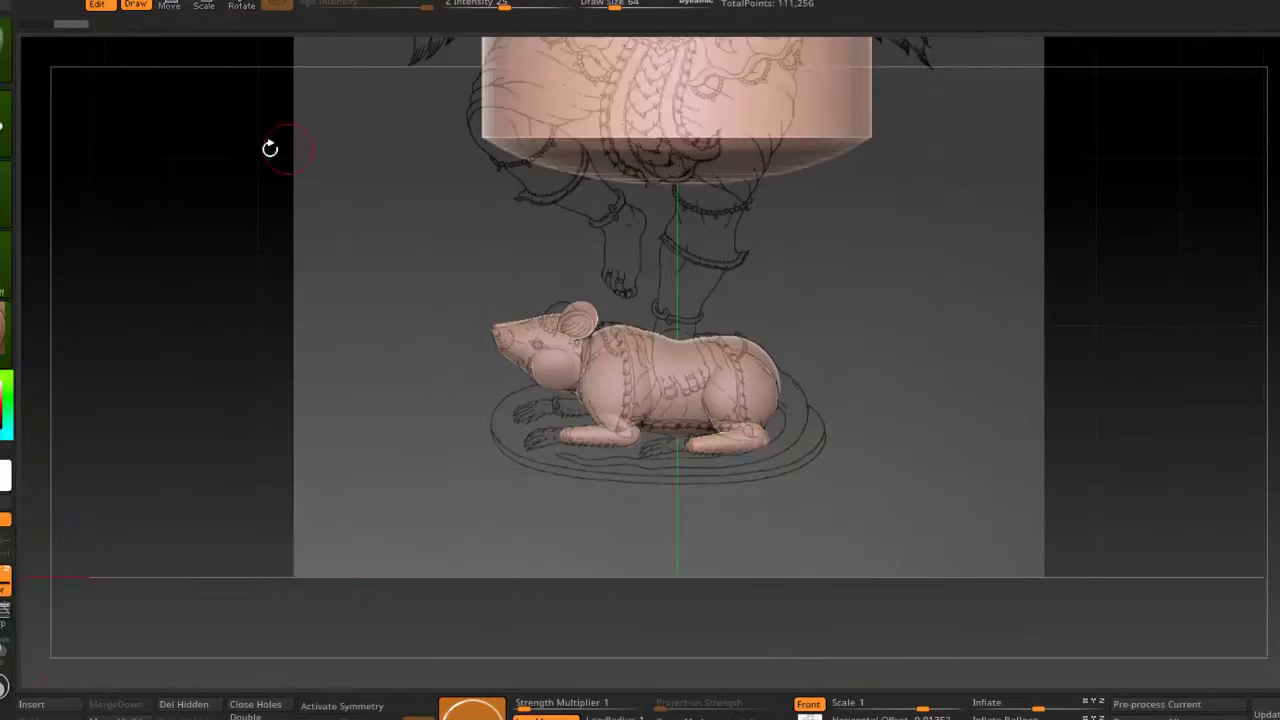
{"action": "key", "text": "w"}
{"action": "left_click_drag", "start_coordinate": [674, 240], "coordinate": [674, 614]}
{"action": "key", "text": "f"}
{"action": "left_click_drag", "start_coordinate": [455, 387], "coordinate": [330, 300]}
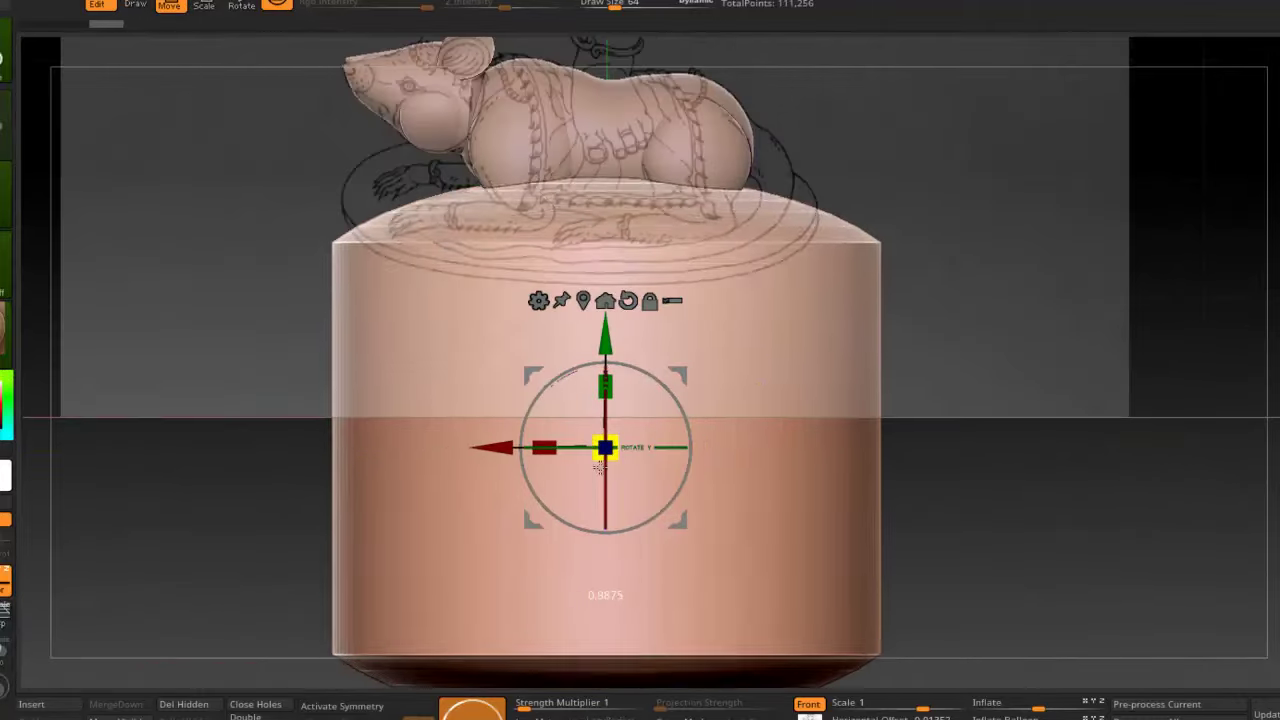
{"action": "left_click_drag", "start_coordinate": [529, 449], "coordinate": [165, 198]}
{"action": "left_click_drag", "start_coordinate": [200, 200], "coordinate": [262, 228]}
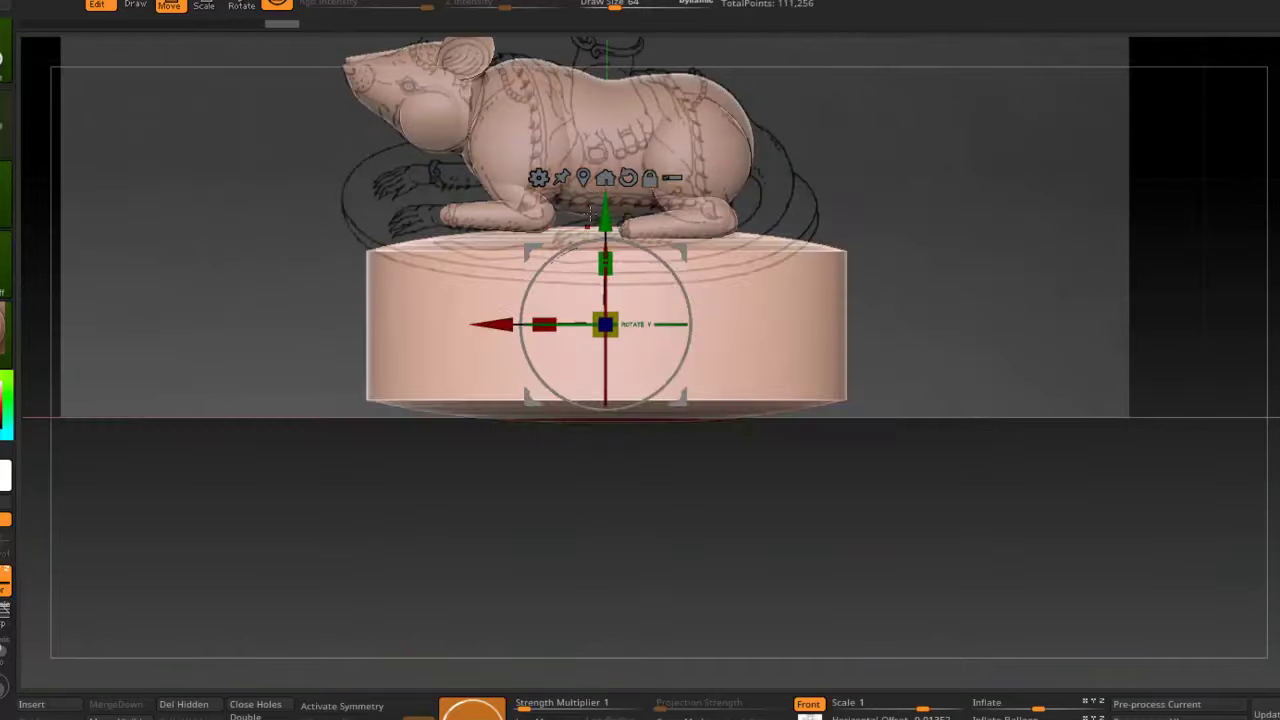
Duplicate the pedestal disc downward as a wider second tier and trim its underside flat to leave a thin slab.
{"action": "left_click_drag", "start_coordinate": [606, 277], "coordinate": [606, 300]}
{"action": "key", "text": "q"}
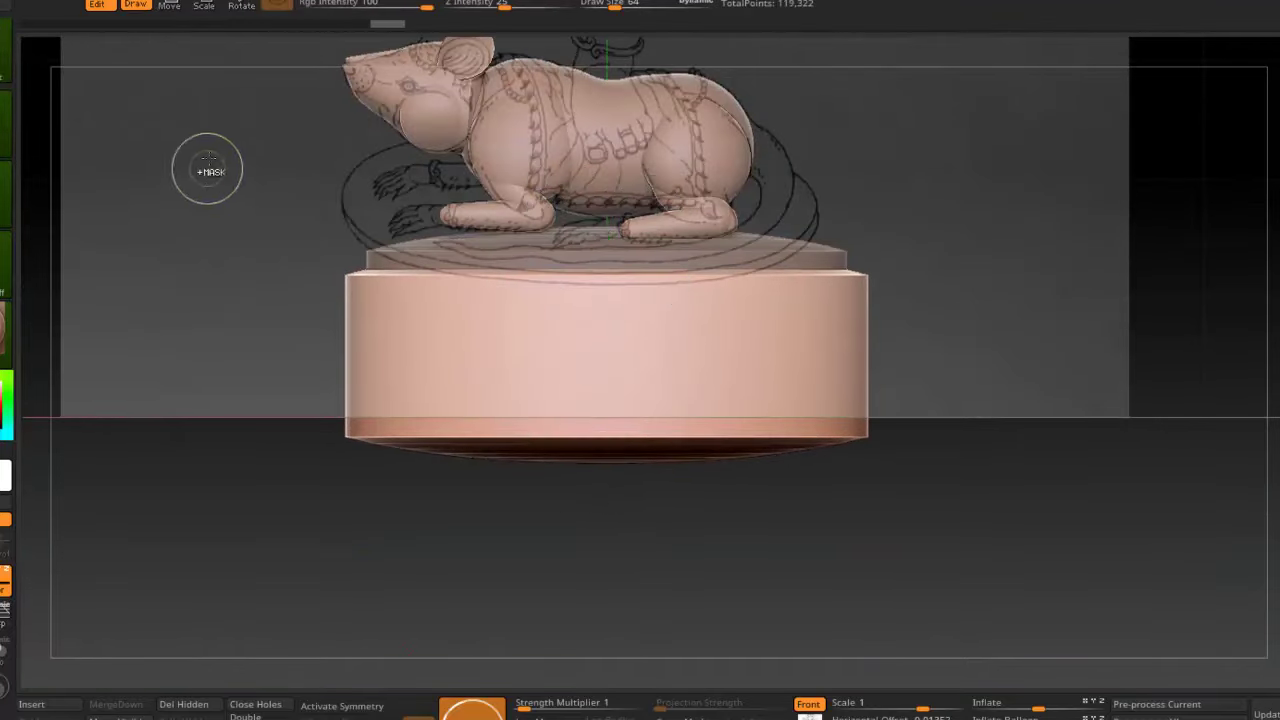
{"action": "key", "text": "b"}
{"action": "left_click_drag", "start_coordinate": [940, 122], "coordinate": [270, 296], "text": "ctrl+shift"}
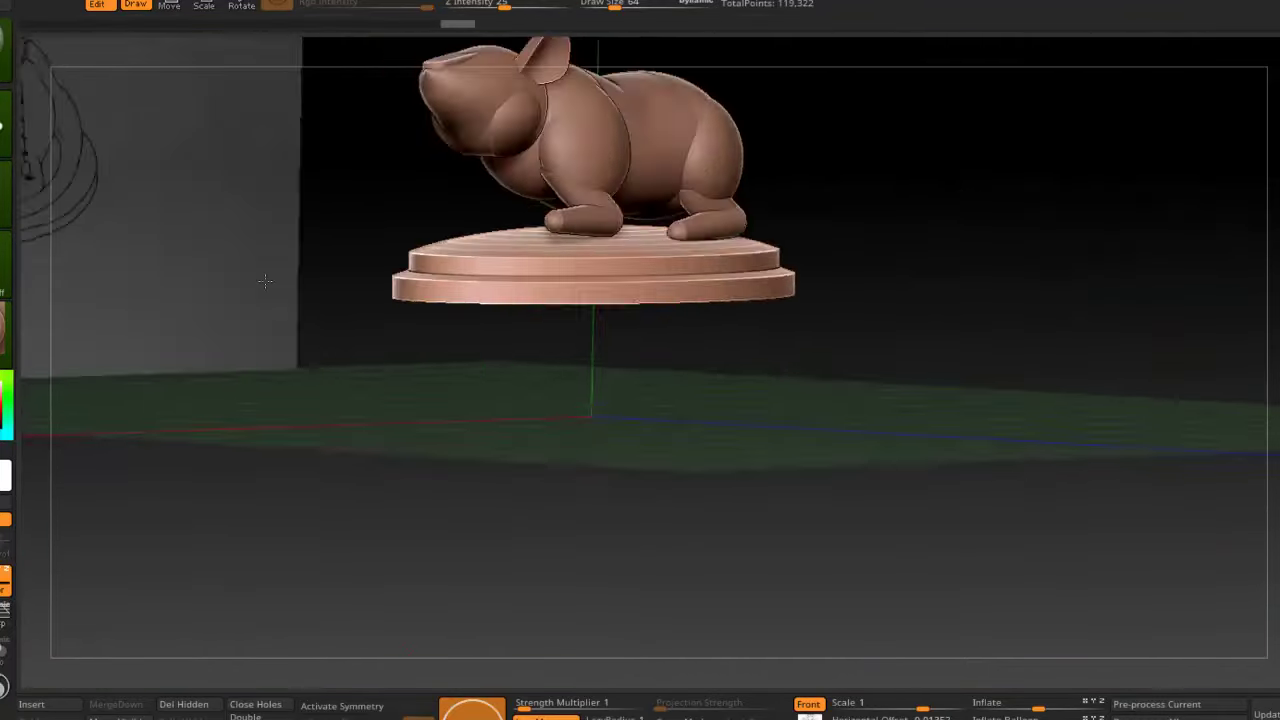
{"action": "key", "text": "f"}
Reshape the mouse's torso with a deformer cage to follow the sketched back and rump outline.
{"action": "key", "text": "w"}
{"action": "right_click_drag", "start_coordinate": [481, 470], "coordinate": [625, 325]}
{"action": "left_click", "coordinate": [625, 325], "text": "alt"}
{"action": "left_click", "coordinate": [808, 234], "text": "alt"}
{"action": "right_click_drag", "start_coordinate": [700, 430], "coordinate": [663, 450], "text": "shift"}
{"action": "right_click_drag", "start_coordinate": [826, 343], "coordinate": [758, 374]}
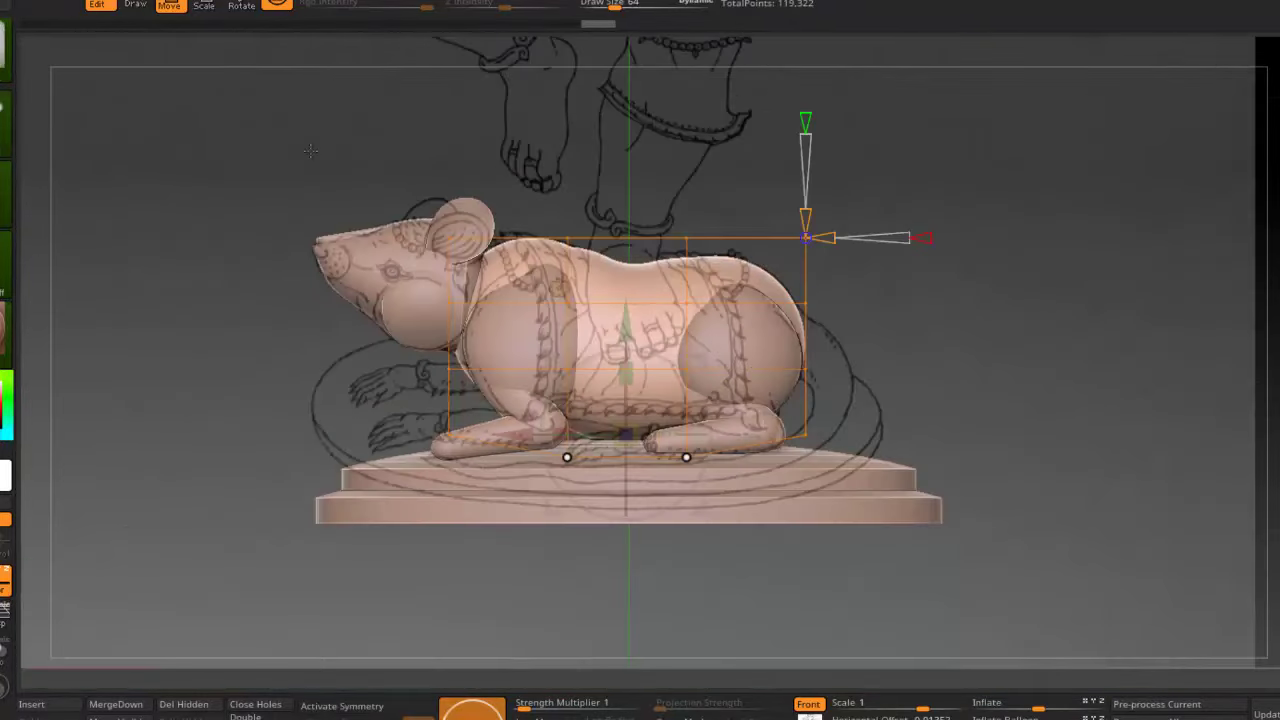
{"action": "key", "text": "q"}
Insert a sphere, place it at the end of the lower foreleg and shape it into a front paw with a deformer cage.
{"action": "mouse_move", "coordinate": [357, 303]}
{"action": "right_mouse_down", "text": "ctrl"}
{"action": "mouse_move", "coordinate": [251, 286]}
{"action": "mouse_move", "coordinate": [182, 127]}
{"action": "right_mouse_up", "text": "ctrl"}
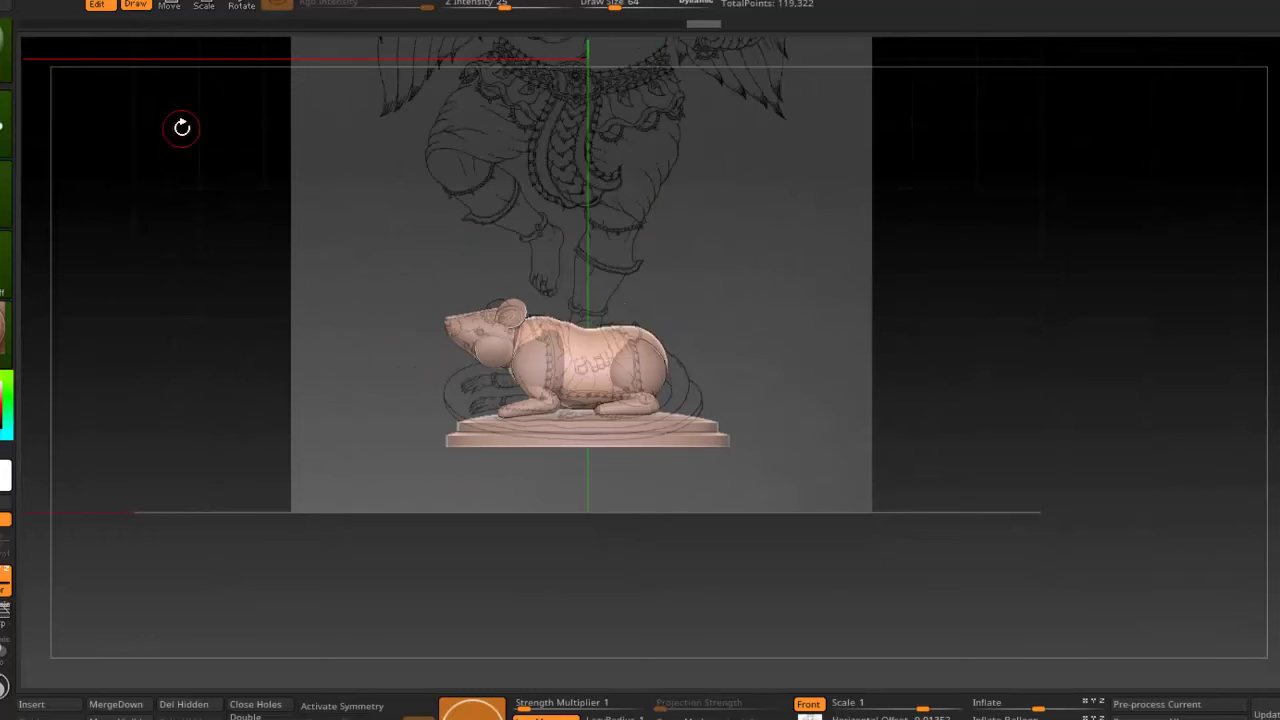
{"action": "right_click_drag", "start_coordinate": [182, 127], "coordinate": [80, 529], "text": "ctrl"}
{"action": "left_click", "coordinate": [31, 704]}
{"action": "left_click", "coordinate": [215, 300]}
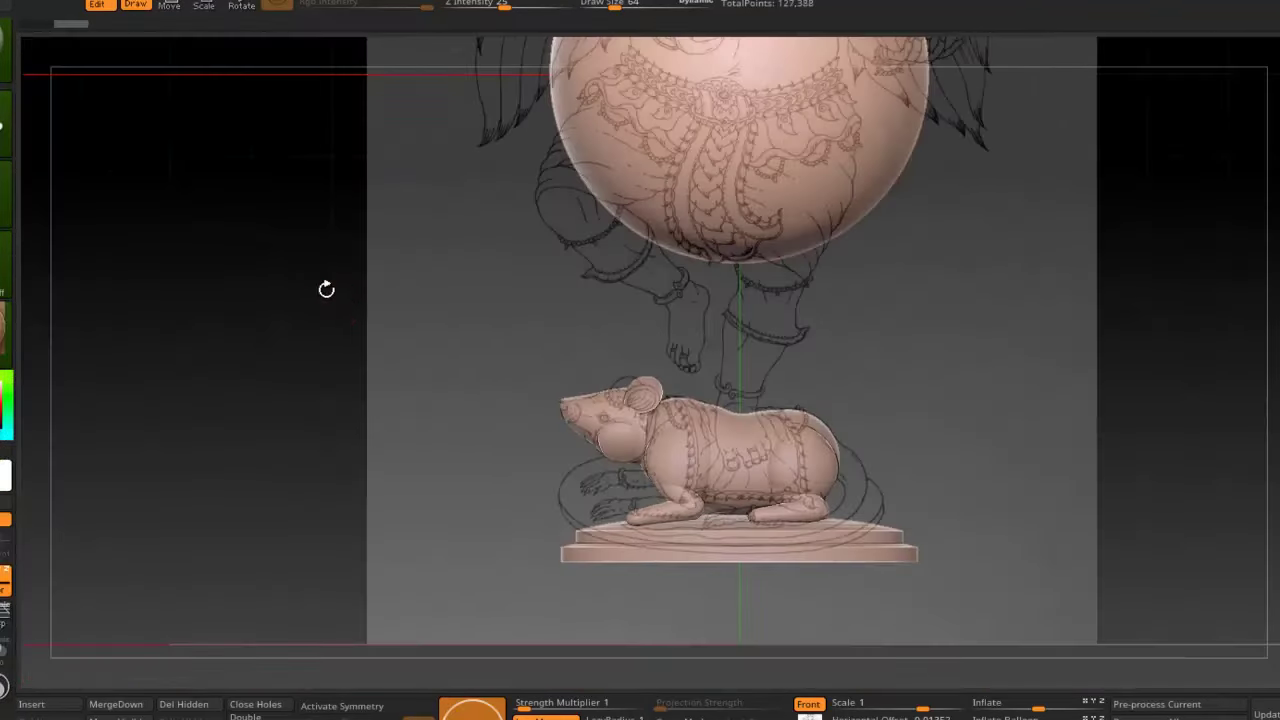
{"action": "left_click", "coordinate": [170, 6]}
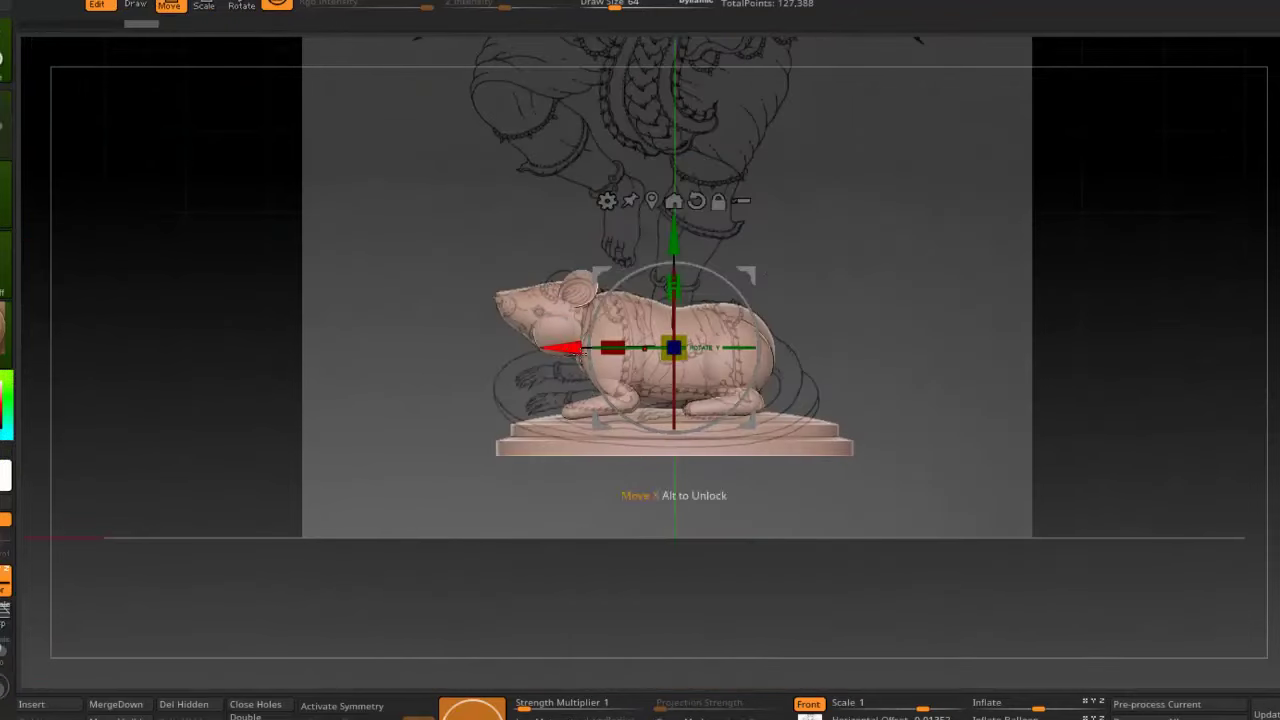
{"action": "right_click_drag", "start_coordinate": [396, 297], "coordinate": [575, 333], "text": "ctrl"}
{"action": "left_click_drag", "start_coordinate": [775, 342], "coordinate": [785, 342]}
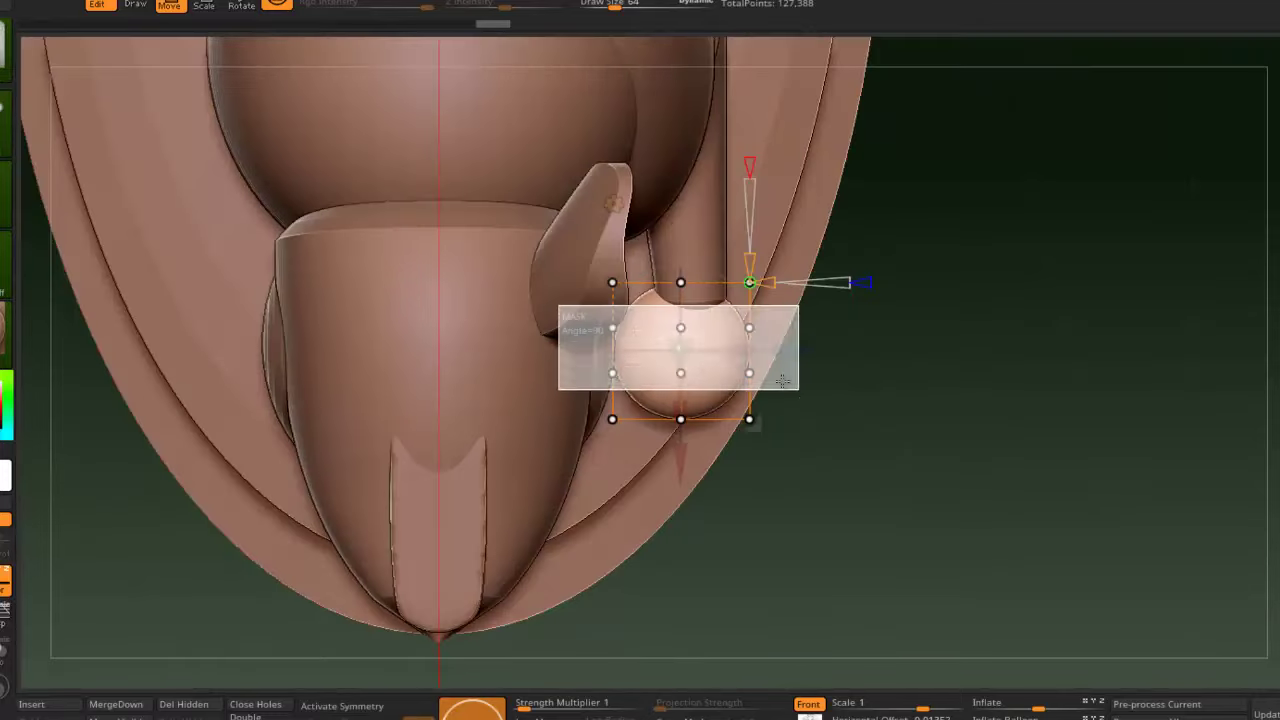
{"action": "left_click_drag", "start_coordinate": [782, 380], "coordinate": [727, 378]}
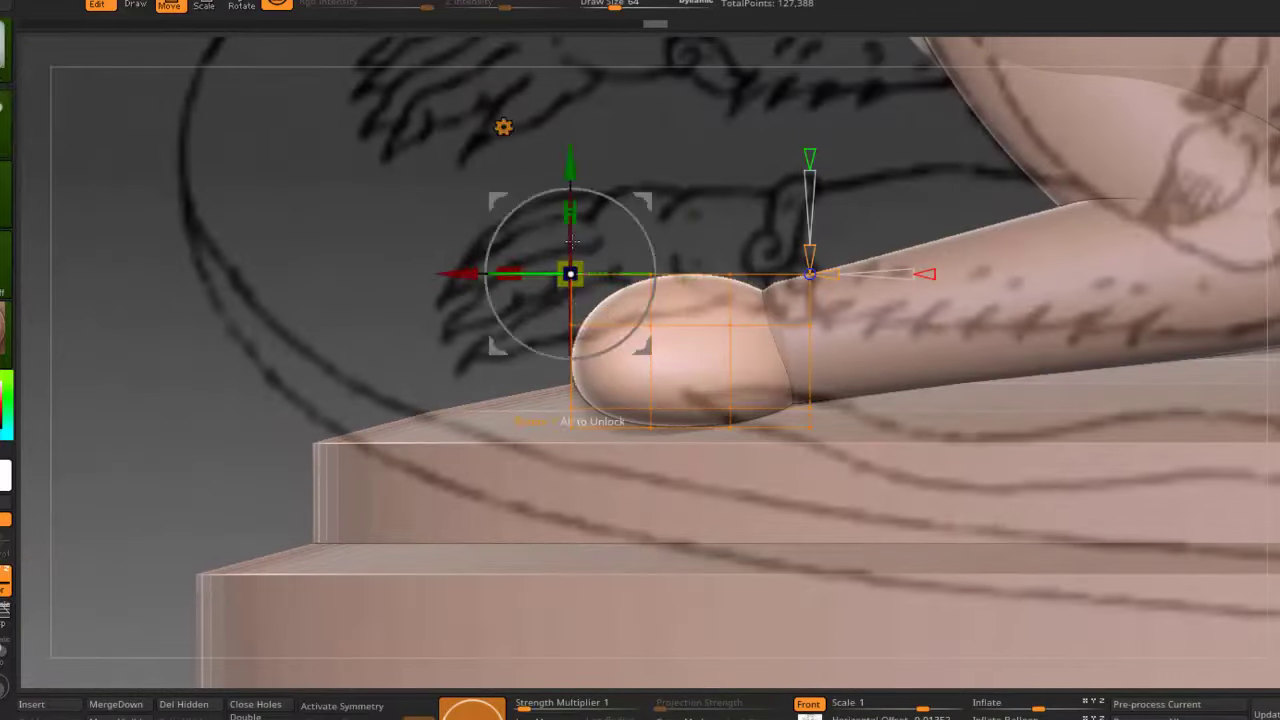
{"action": "key", "text": "f"}
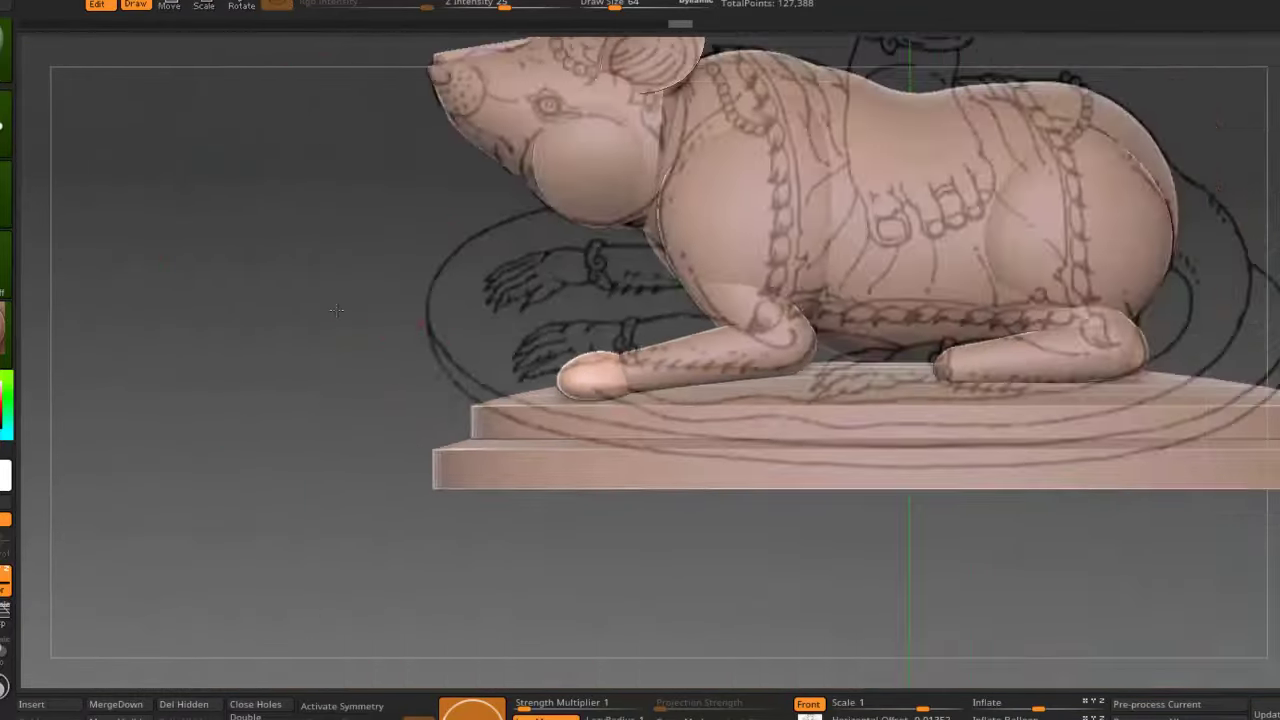
Adjust the shape of the two-tier pedestal beneath the mouse with a deformer cage.
{"action": "left_click_drag", "start_coordinate": [321, 352], "coordinate": [354, 340]}
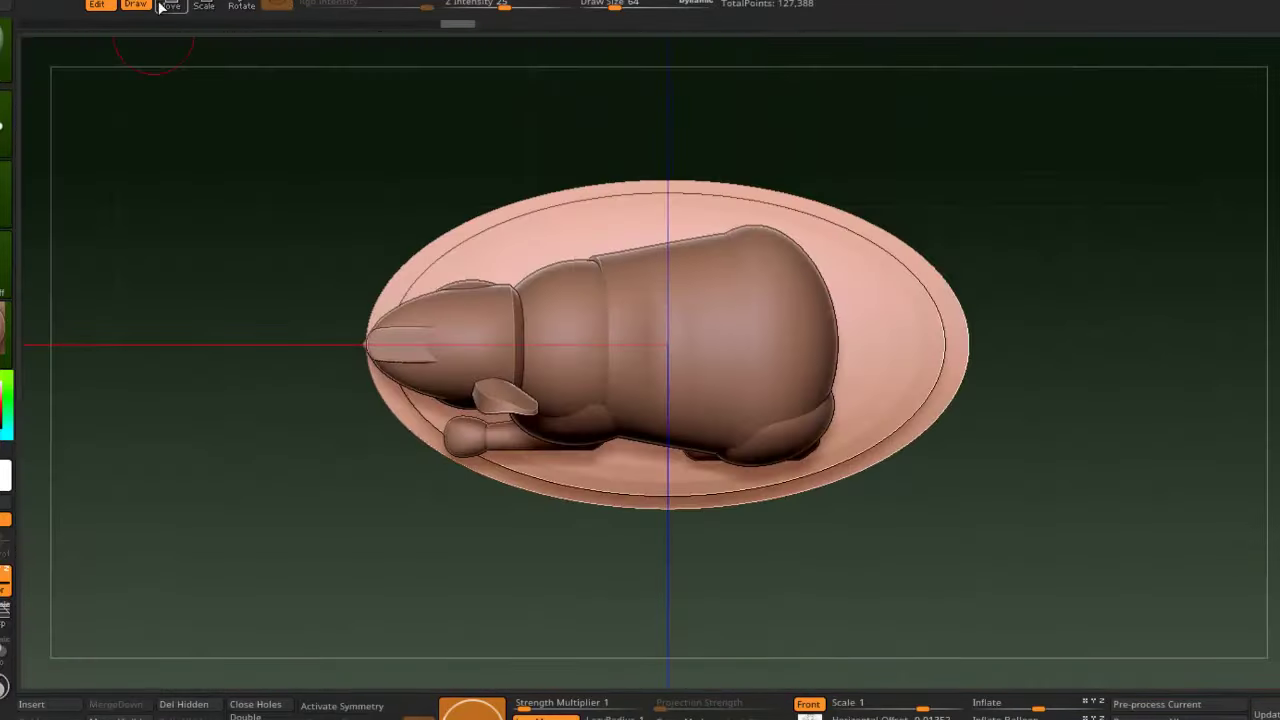
{"action": "key", "text": "w"}
{"action": "left_click", "coordinate": [599, 197]}
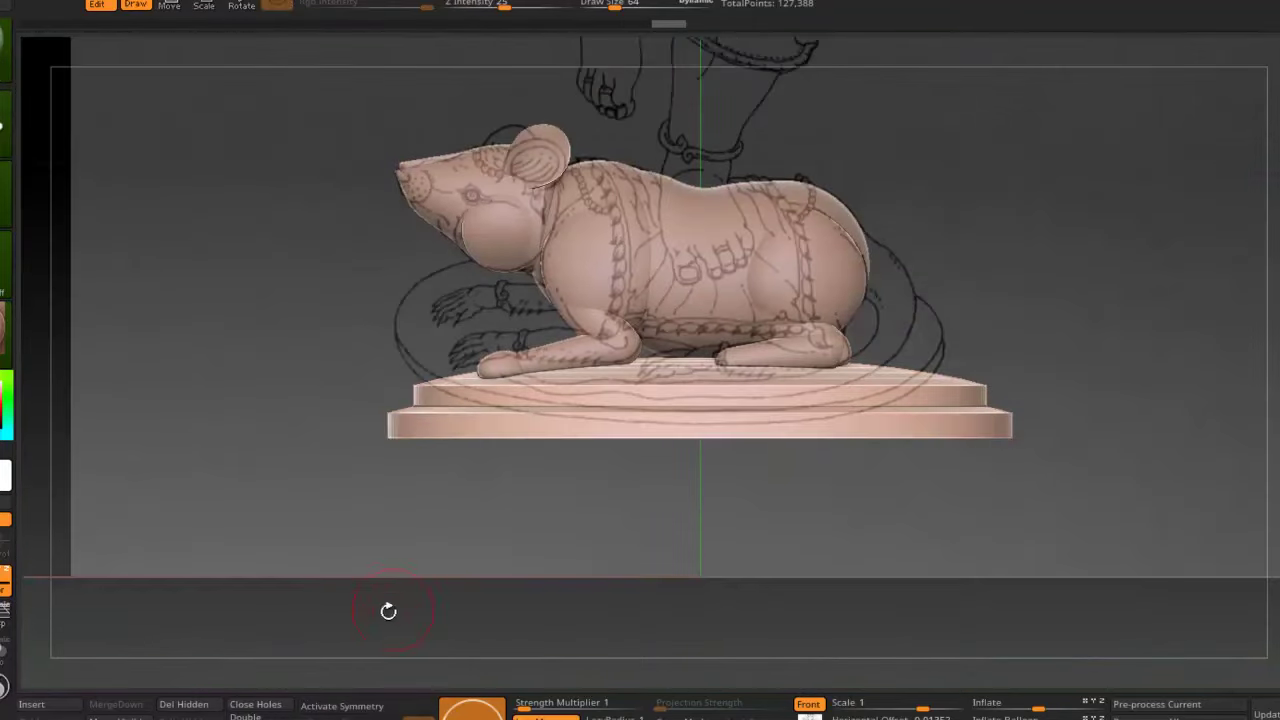
{"action": "key", "text": "super"}
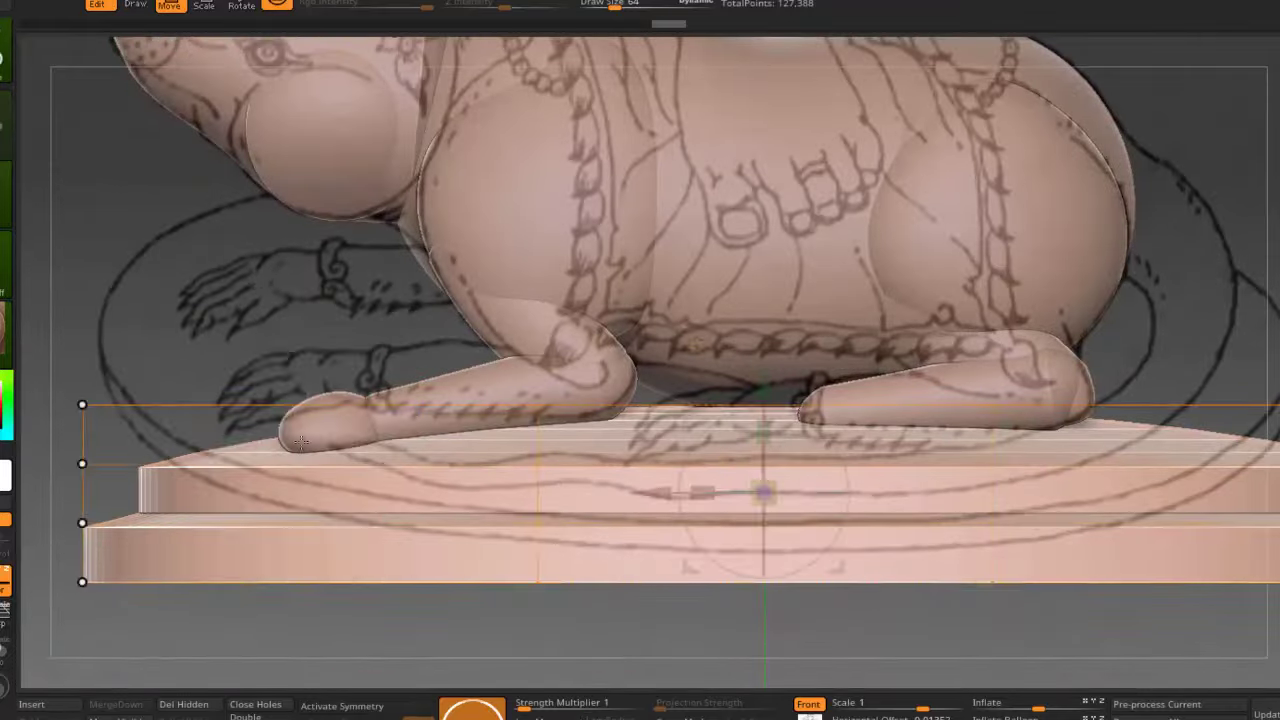
Add a rounded volume on top of the front paw and save the project over the existing ZBrushProject.ZPR.
{"action": "left_click", "coordinate": [300, 442], "text": "alt"}
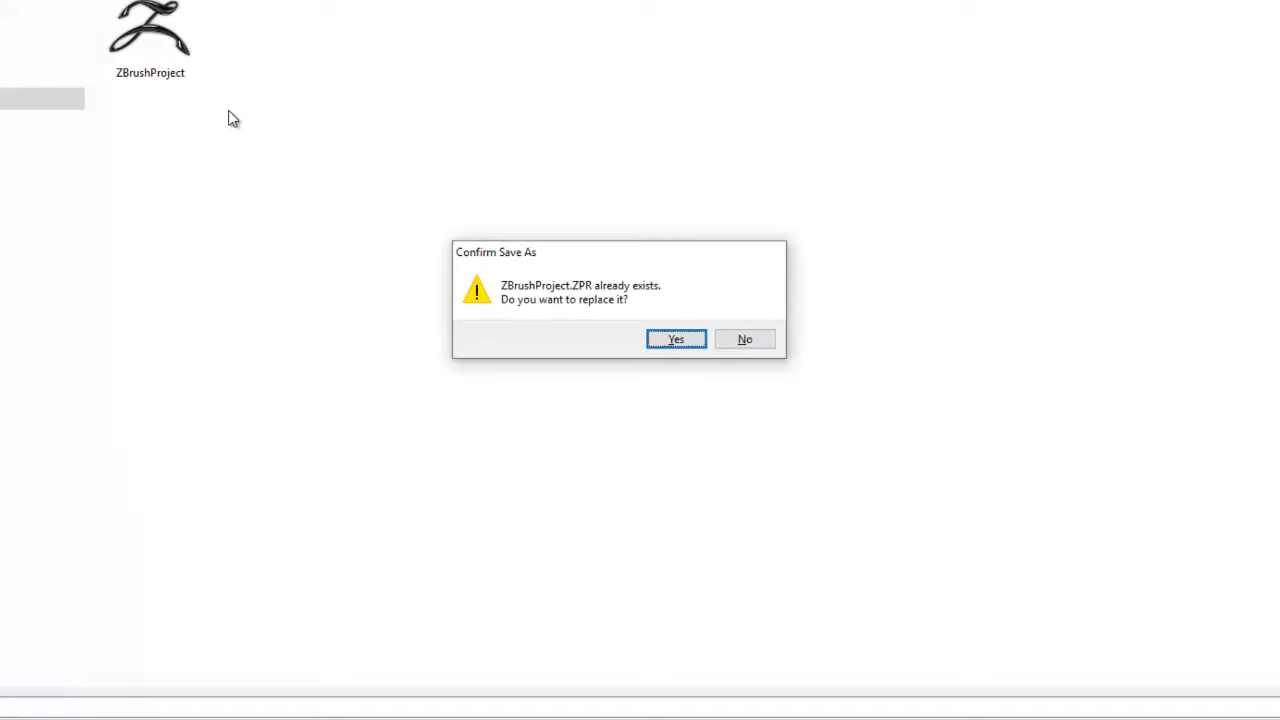
{"action": "key", "text": "Return"}
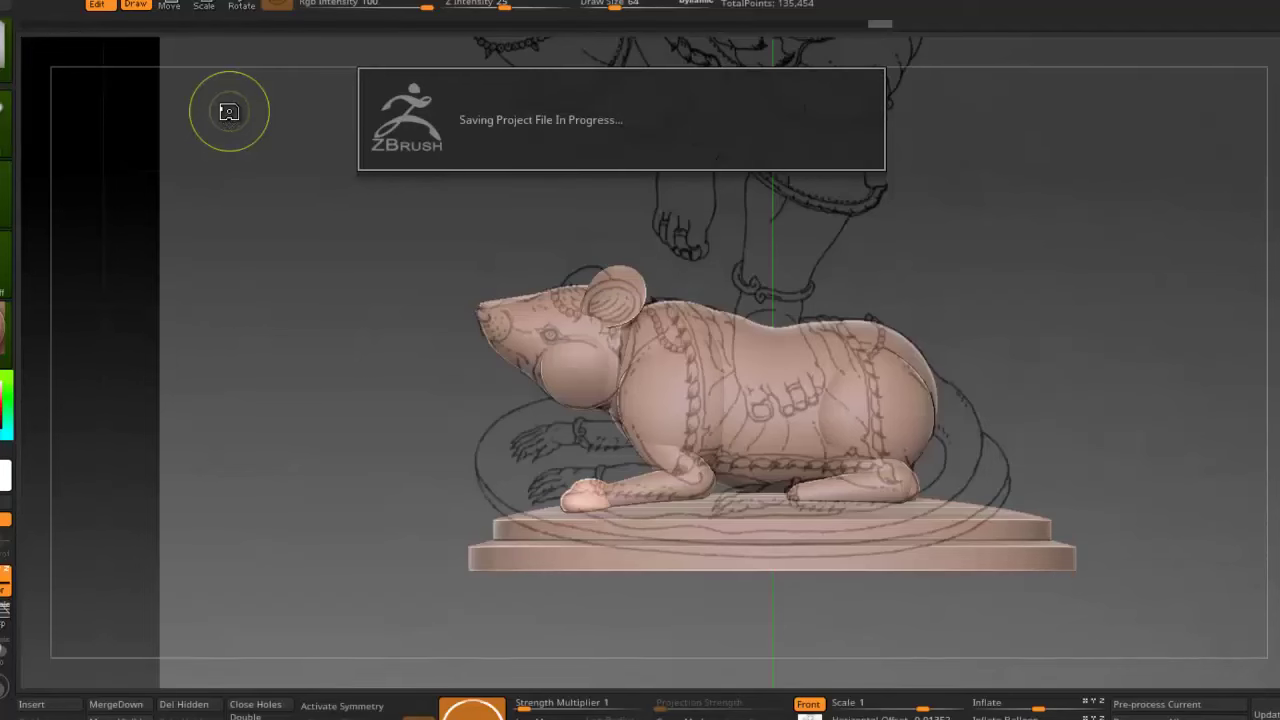
{"action": "left_click", "coordinate": [435, 512]}
Browse the earlier project folders and examine the finished medallion photo and the relief render, especially the mouse at the deity's feet.
{"action": "key", "text": "comma"}
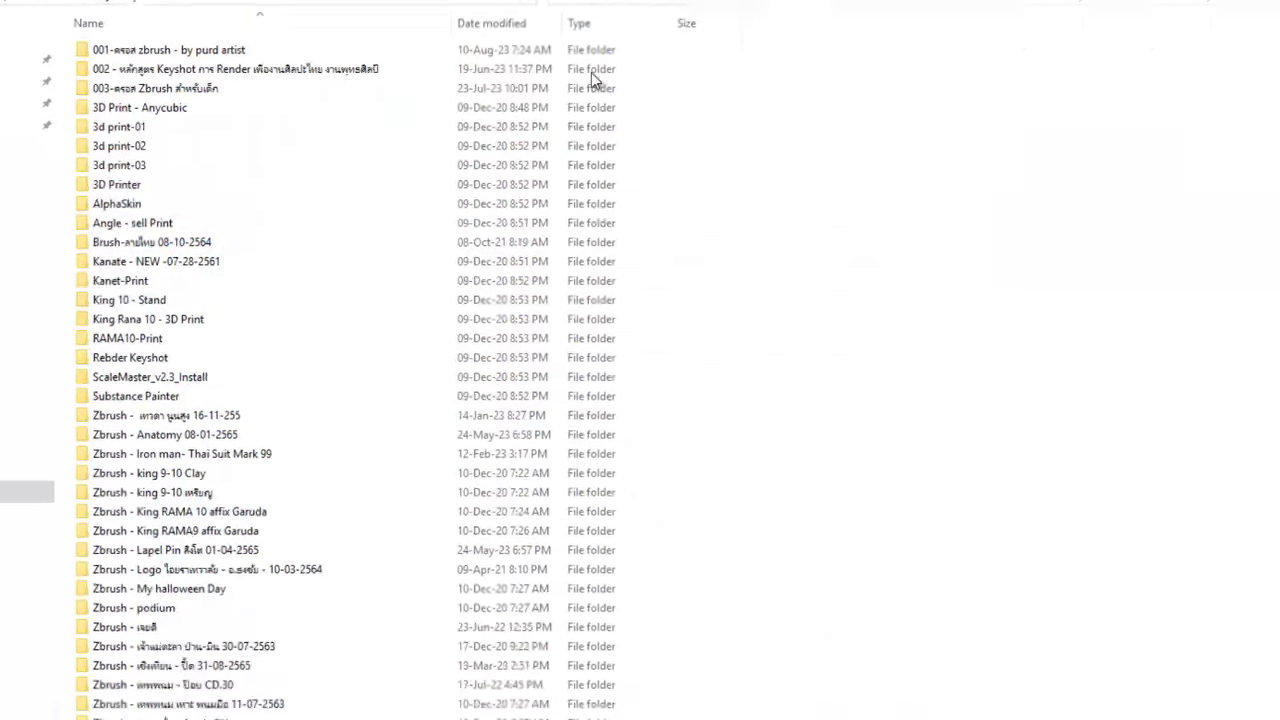
{"action": "scroll", "coordinate": [423, 417], "scroll_direction": "down", "scroll_amount": 20}
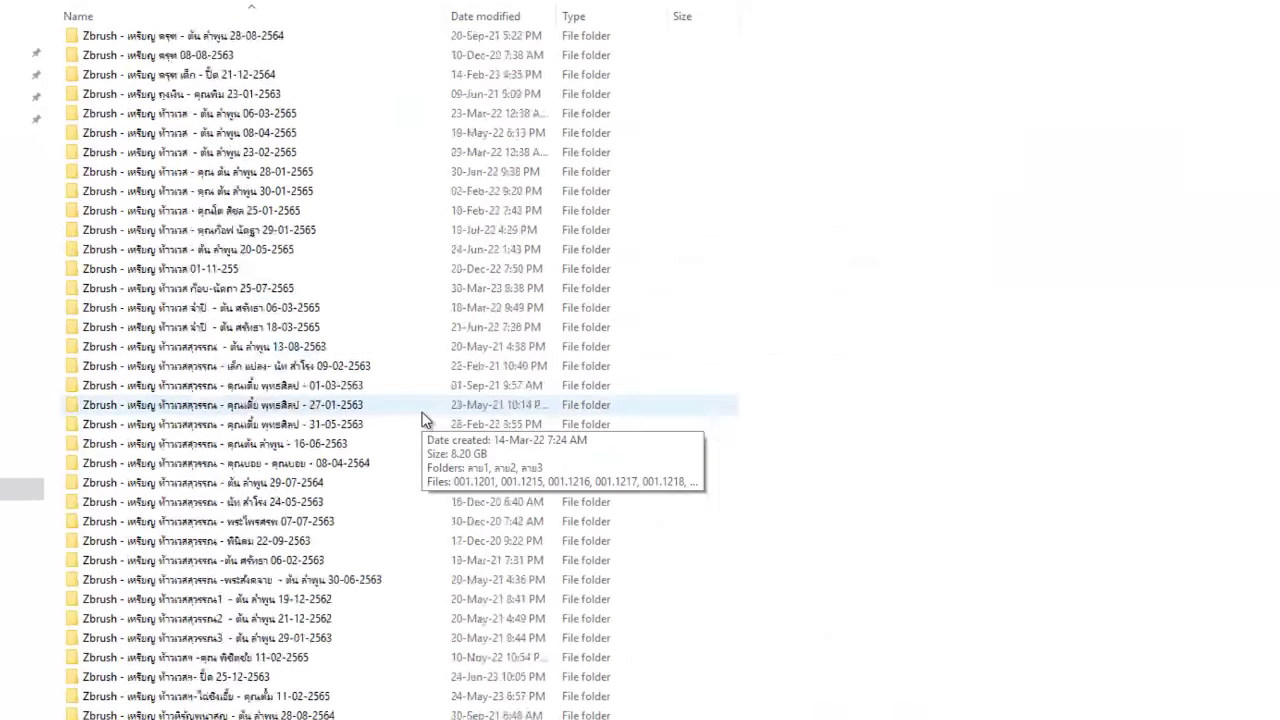
{"action": "double_click", "coordinate": [293, 249]}
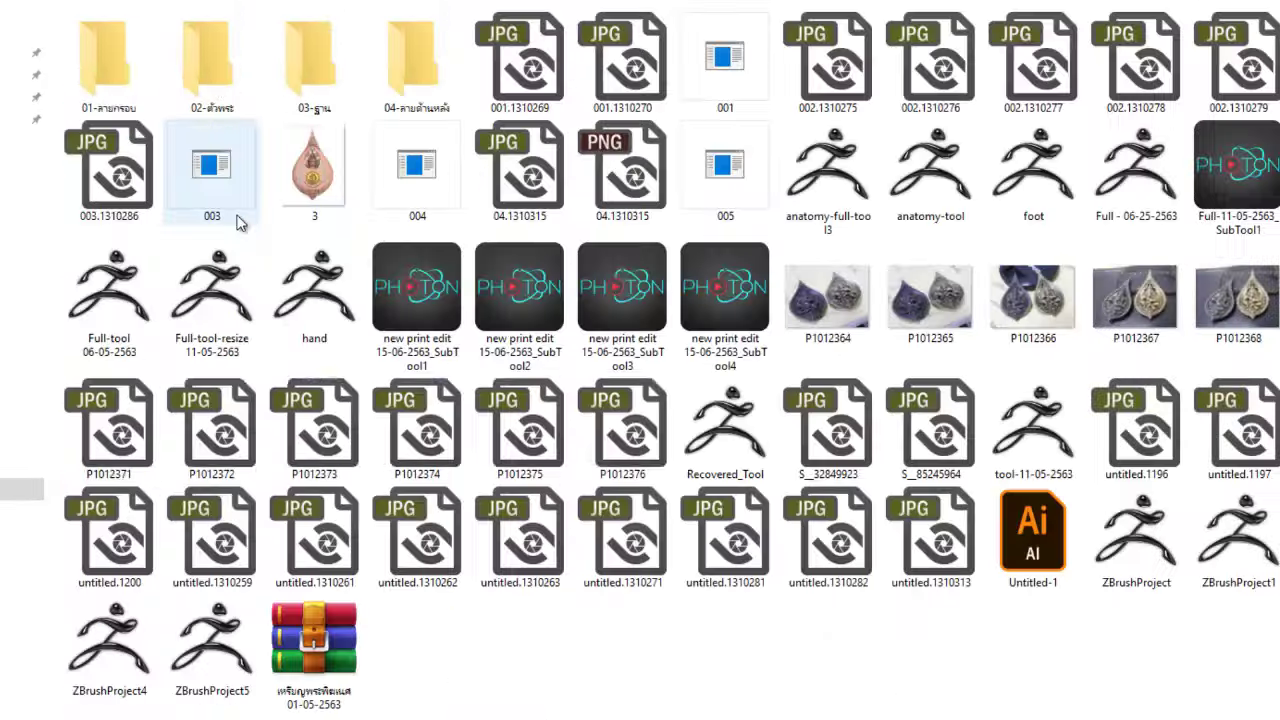
{"action": "double_click", "coordinate": [418, 438]}
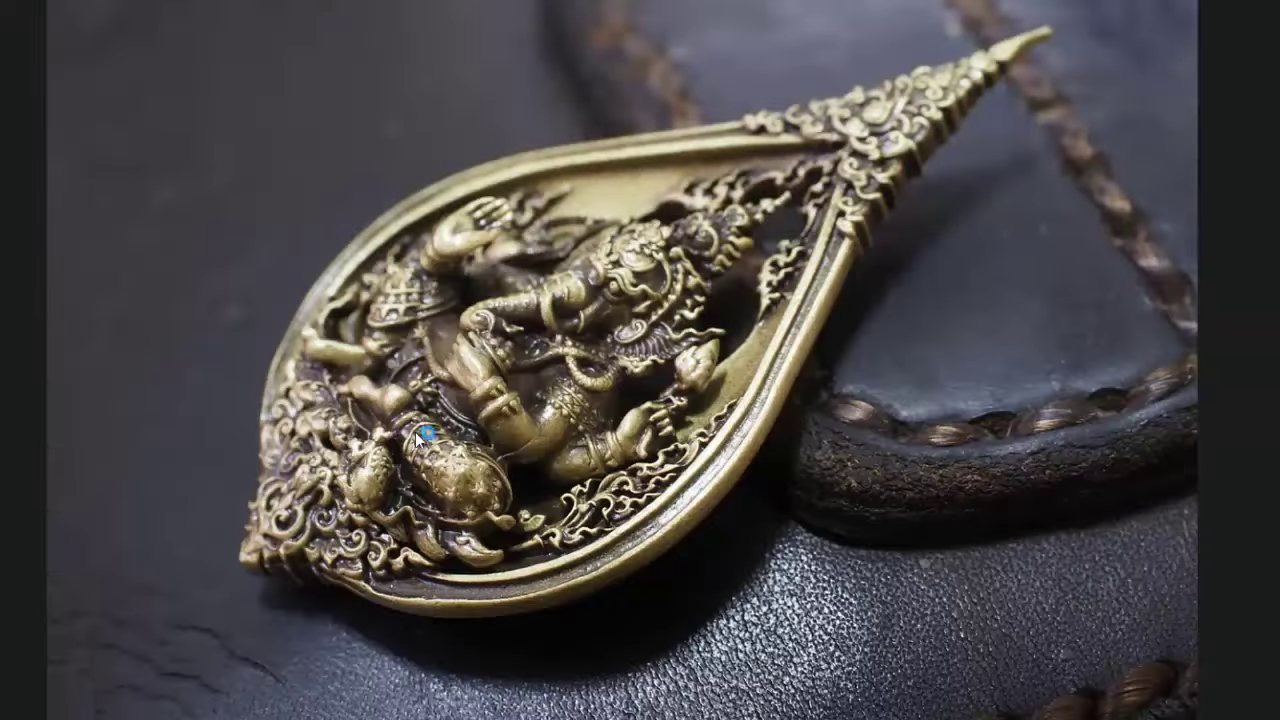
{"action": "key", "text": "Escape"}
{"action": "double_click", "coordinate": [578, 212]}
{"action": "scroll", "coordinate": [572, 214], "scroll_direction": "up", "scroll_amount": 5}
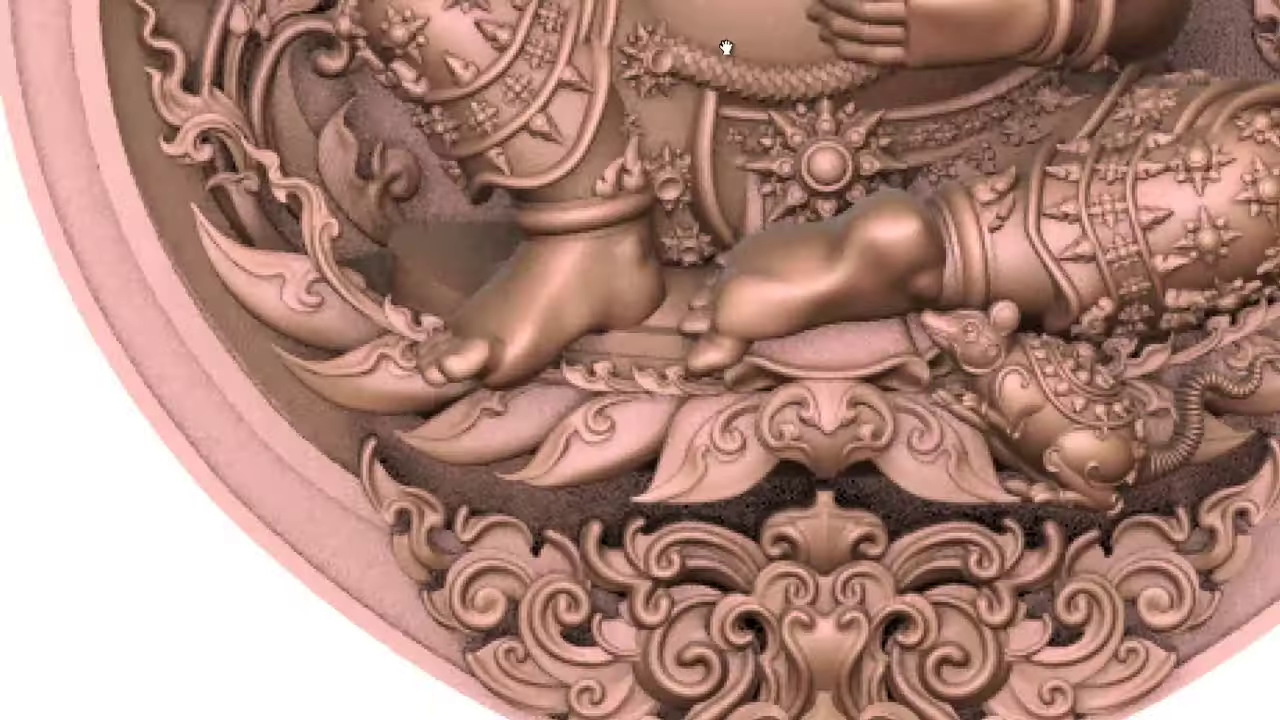
{"action": "key", "text": "Escape"}
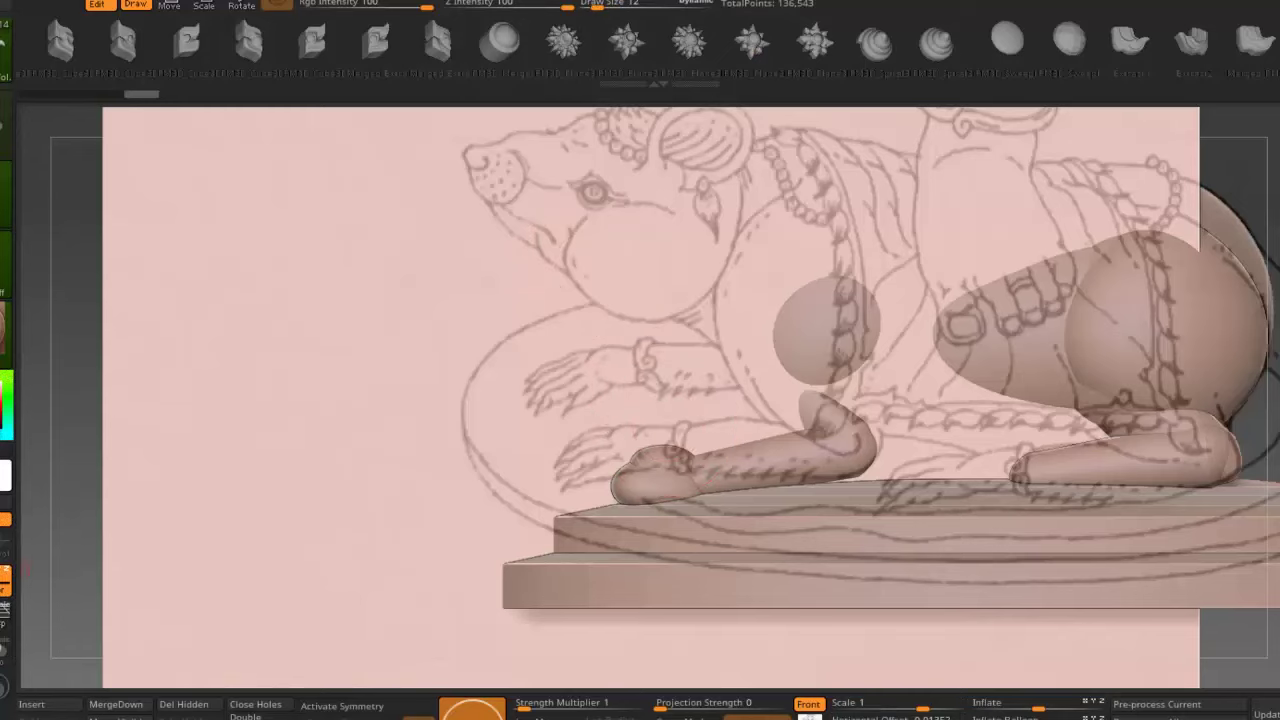
Draw a bent, jointed toe forward from the front paw with insert meshes and add a claw piece at its tip.
{"action": "scroll", "coordinate": [614, 434], "scroll_direction": "up", "scroll_amount": 5}
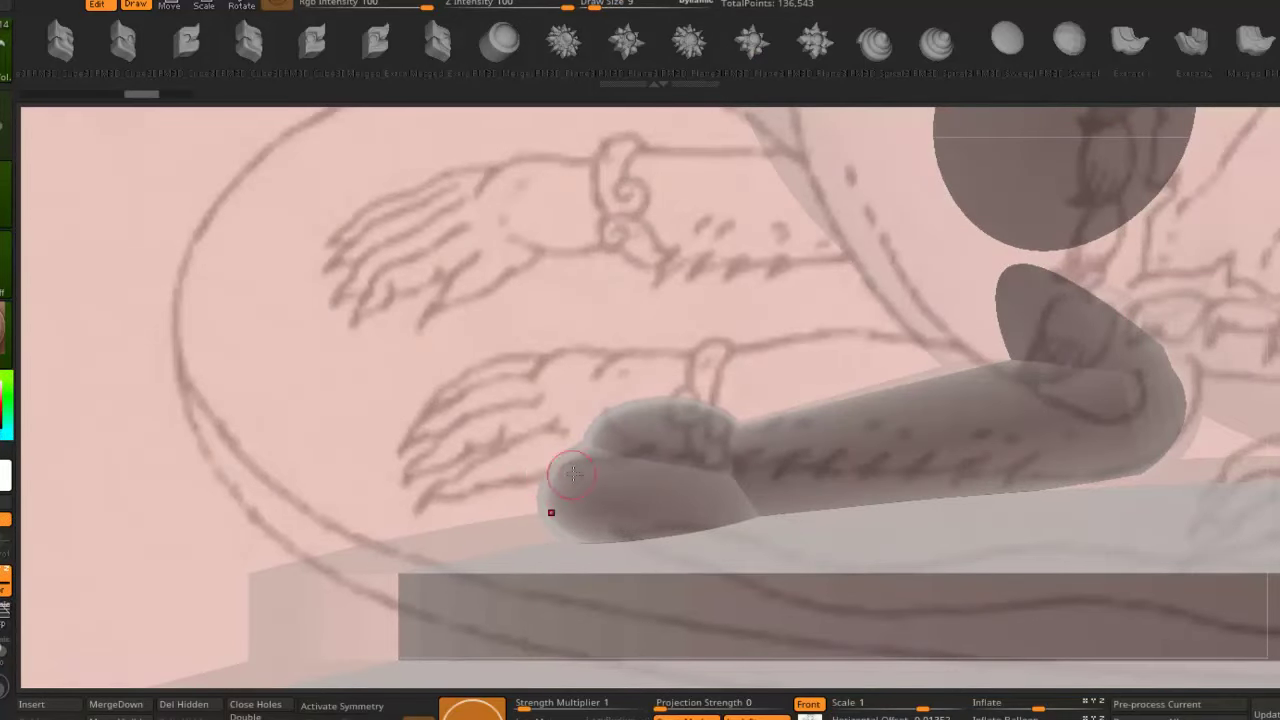
{"action": "left_click_drag", "start_coordinate": [556, 476], "coordinate": [452, 527]}
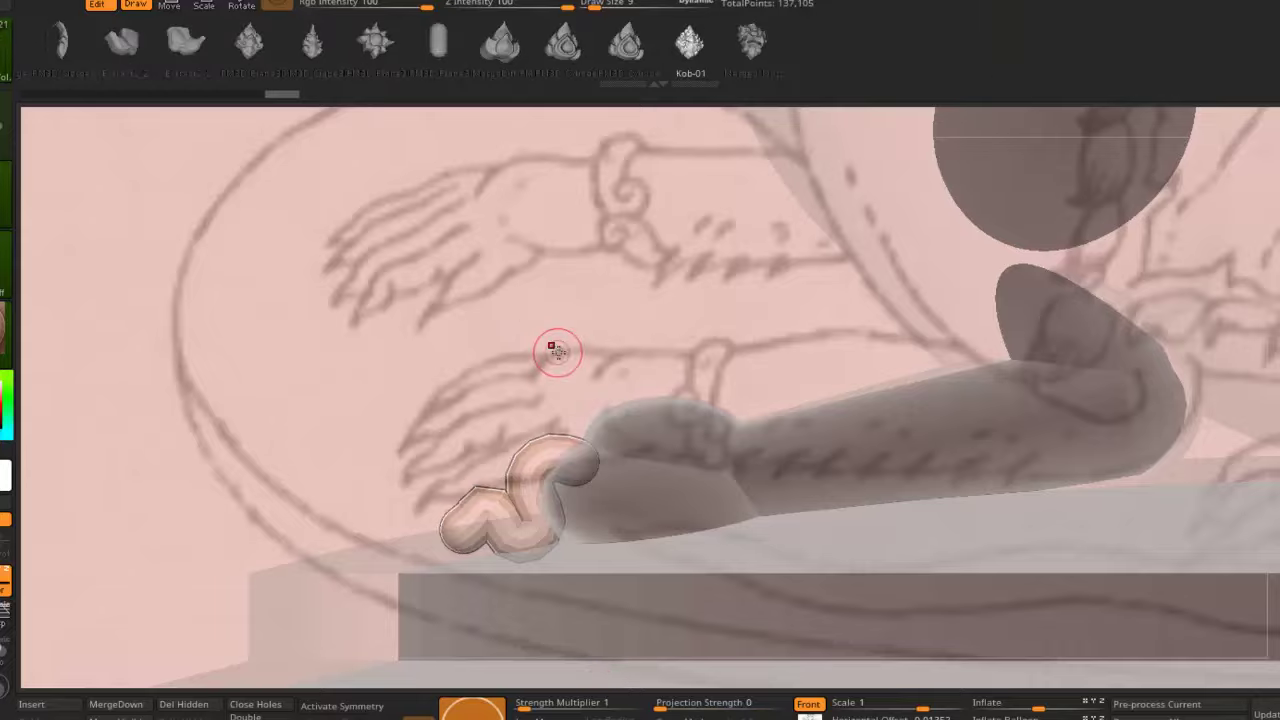
{"action": "key", "text": "m"}
{"action": "left_click", "coordinate": [556, 625]}
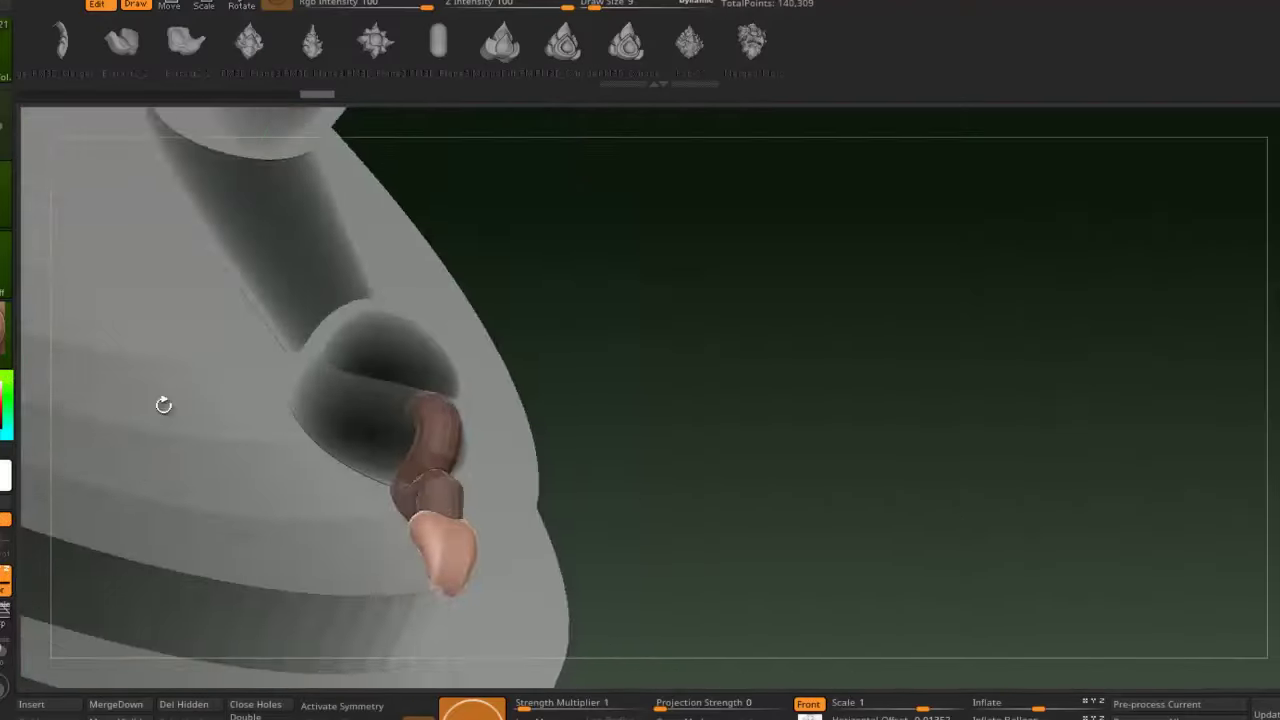
Reshape the claw with a gizmo deformer and align it with the toe so it tapers to a point.
{"action": "left_click_drag", "start_coordinate": [163, 403], "coordinate": [140, 371]}
{"action": "key", "text": "w"}
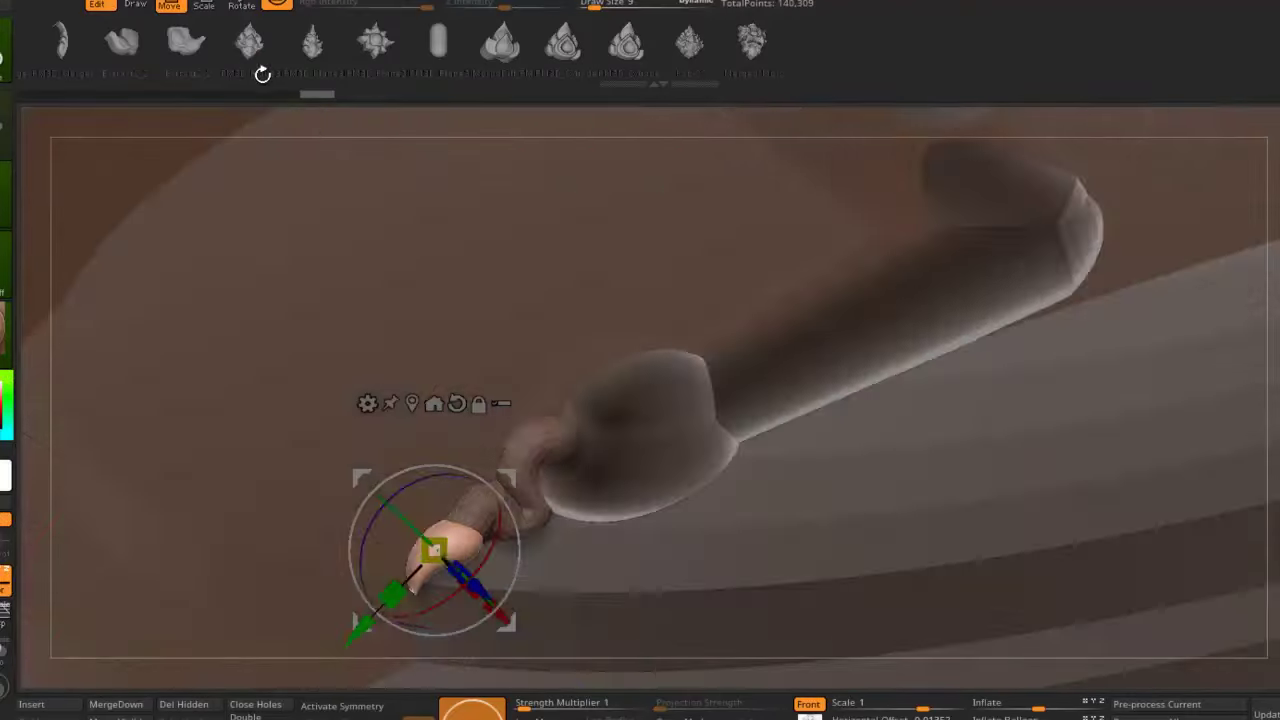
{"action": "mouse_move", "coordinate": [440, 552]}
{"action": "left_mouse_down", "text": "alt"}
{"action": "mouse_move", "coordinate": [371, 414]}
{"action": "mouse_move", "coordinate": [440, 552]}
{"action": "left_mouse_up", "text": "alt"}
{"action": "left_click", "coordinate": [372, 405]}
{"action": "mouse_move", "coordinate": [375, 422]}
{"action": "left_mouse_down", "text": "alt"}
{"action": "mouse_move", "coordinate": [295, 585]}
{"action": "mouse_move", "coordinate": [303, 107]}
{"action": "left_mouse_up", "text": "alt"}
{"action": "key", "text": "q"}
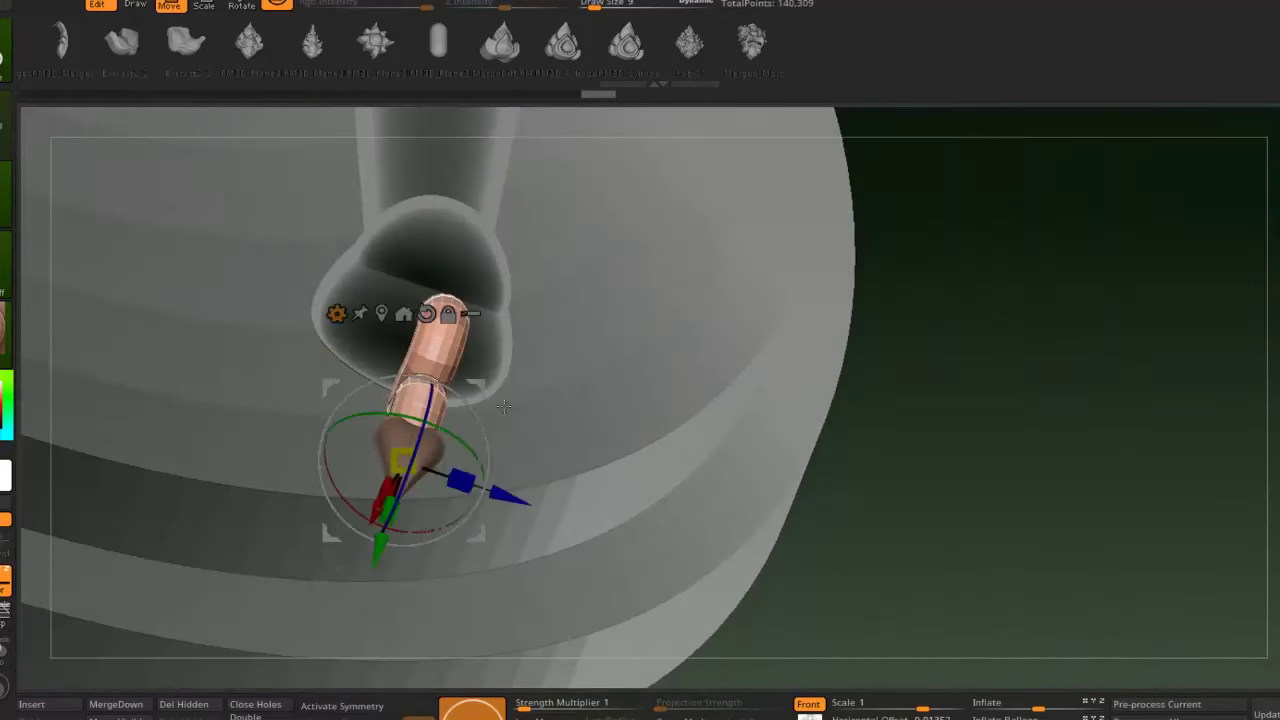
{"action": "left_click_drag", "start_coordinate": [668, 532], "coordinate": [543, 476]}
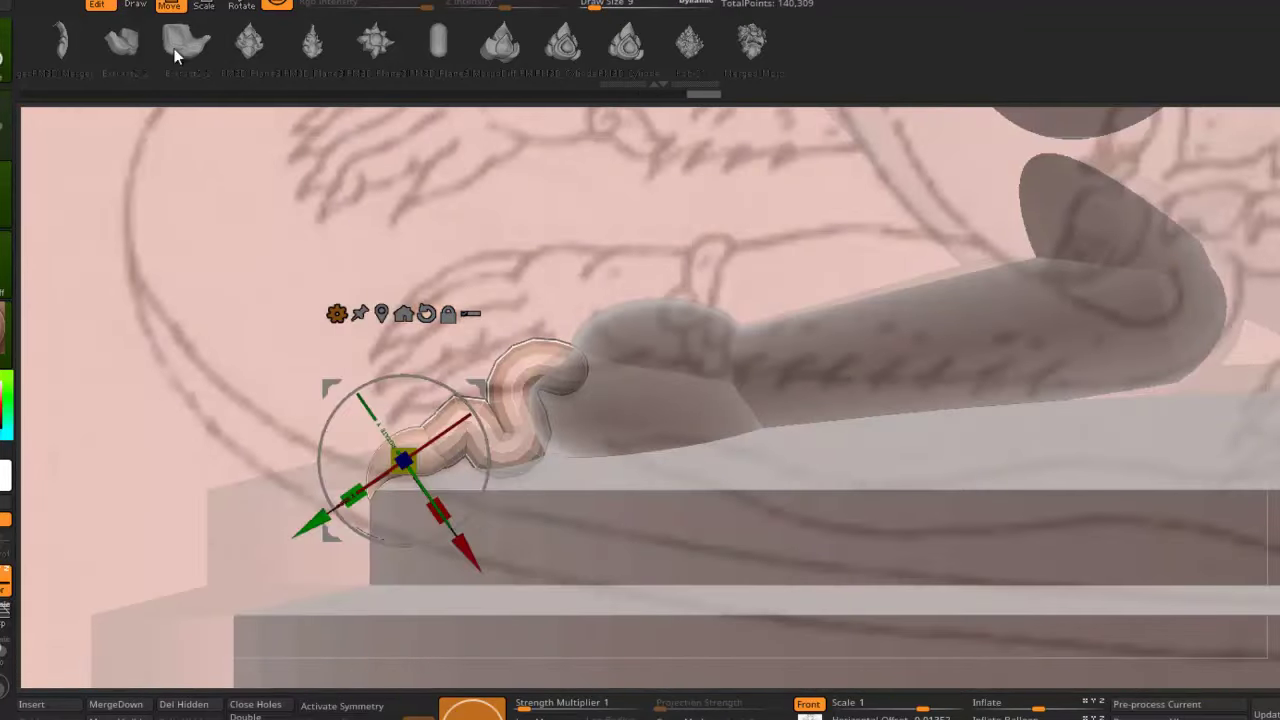
{"action": "key", "text": "q"}
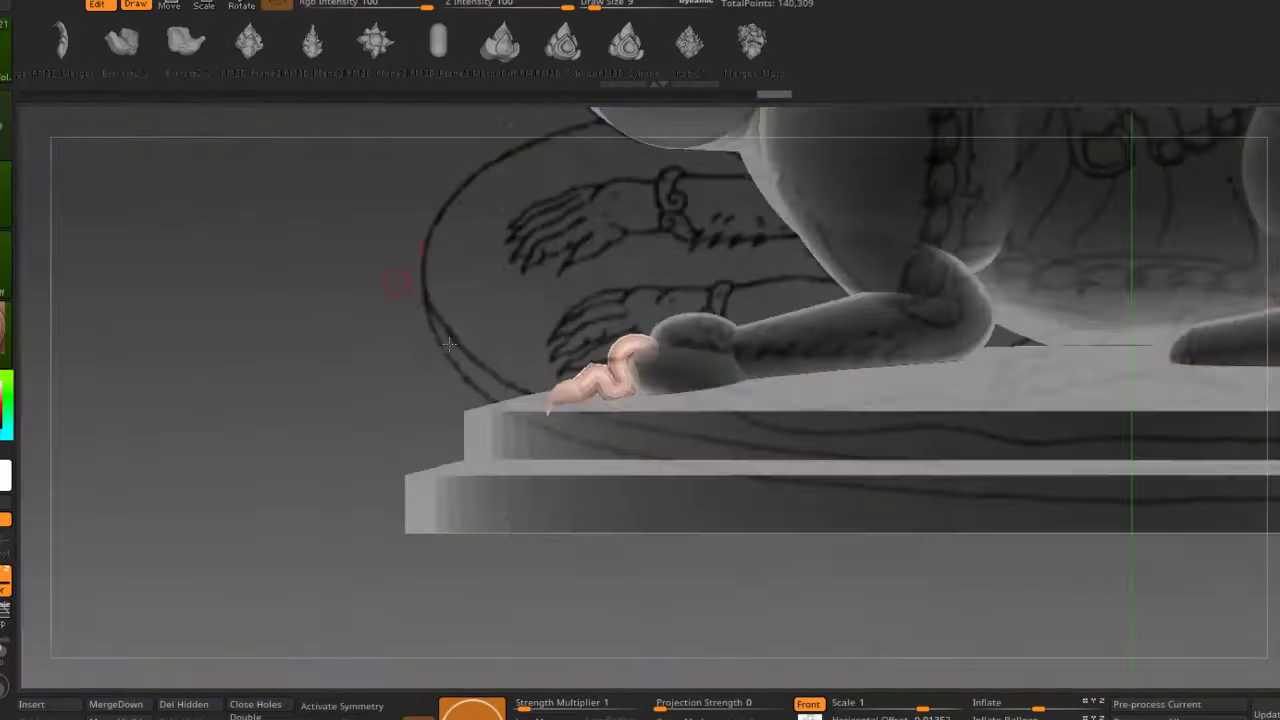
Scale the whole clawed toe with the gizmo and apply a deformer to fit it against the front paw.
{"action": "key", "text": "w"}
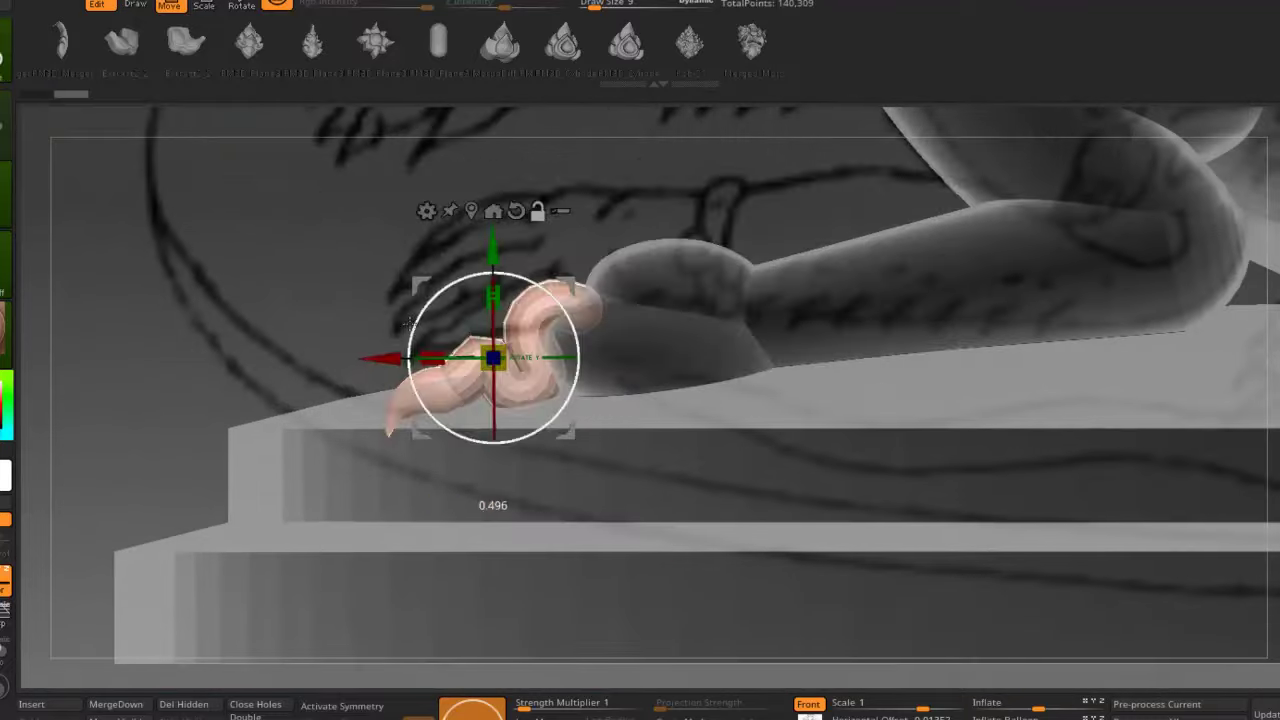
{"action": "left_click", "coordinate": [426, 211]}
{"action": "left_click", "coordinate": [424, 270]}
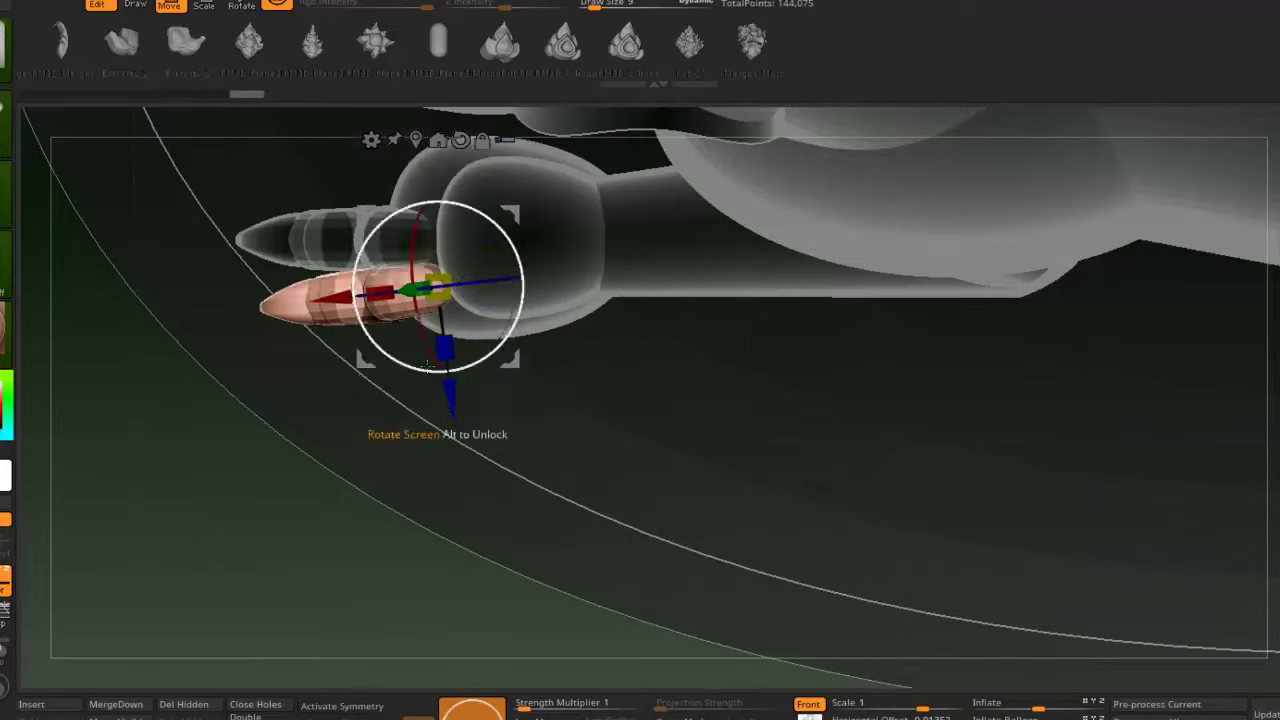
Duplicate the clawed toe side by side across the front paw, varying position, angle and size, to make five toes.
{"action": "left_click_drag", "start_coordinate": [400, 366], "coordinate": [394, 376], "text": "ctrl"}
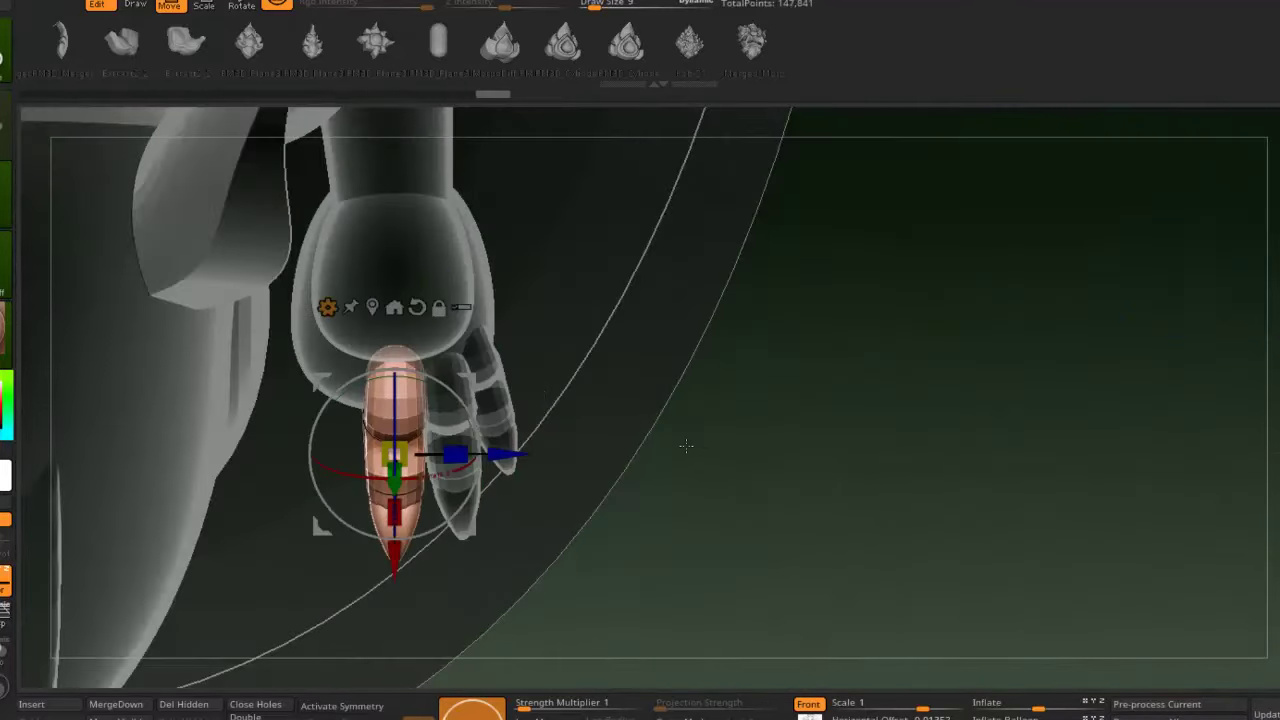
{"action": "left_click_drag", "start_coordinate": [500, 455], "coordinate": [482, 455]}
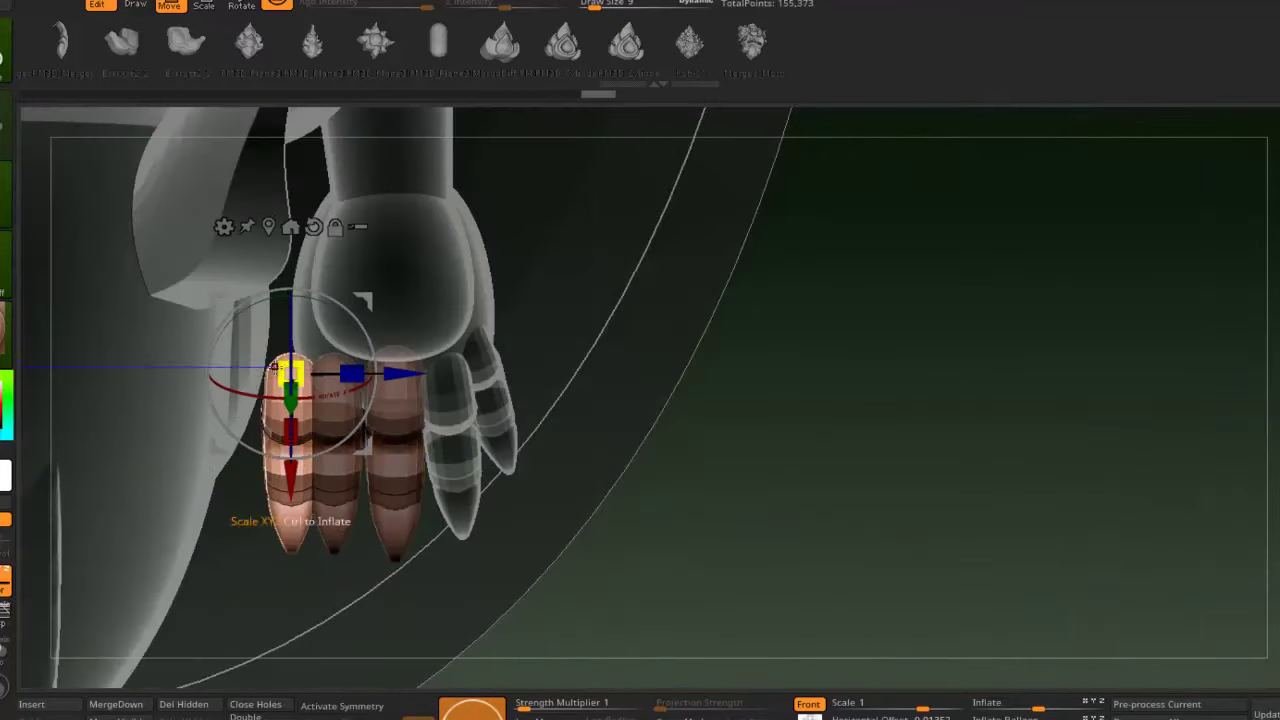
{"action": "left_click_drag", "start_coordinate": [420, 500], "coordinate": [312, 262]}
{"action": "mouse_move", "coordinate": [190, 395]}
{"action": "left_mouse_down"}
{"action": "mouse_move", "coordinate": [411, 523]}
{"action": "mouse_move", "coordinate": [214, 457]}
{"action": "mouse_move", "coordinate": [229, 314]}
{"action": "mouse_move", "coordinate": [345, 288]}
{"action": "mouse_move", "coordinate": [380, 300]}
{"action": "mouse_move", "coordinate": [137, 554]}
{"action": "mouse_move", "coordinate": [143, 514]}
{"action": "mouse_move", "coordinate": [148, 643]}
{"action": "mouse_move", "coordinate": [604, 519]}
{"action": "mouse_move", "coordinate": [217, 443]}
{"action": "mouse_move", "coordinate": [341, 558]}
{"action": "left_mouse_up"}
{"action": "key", "text": "q"}
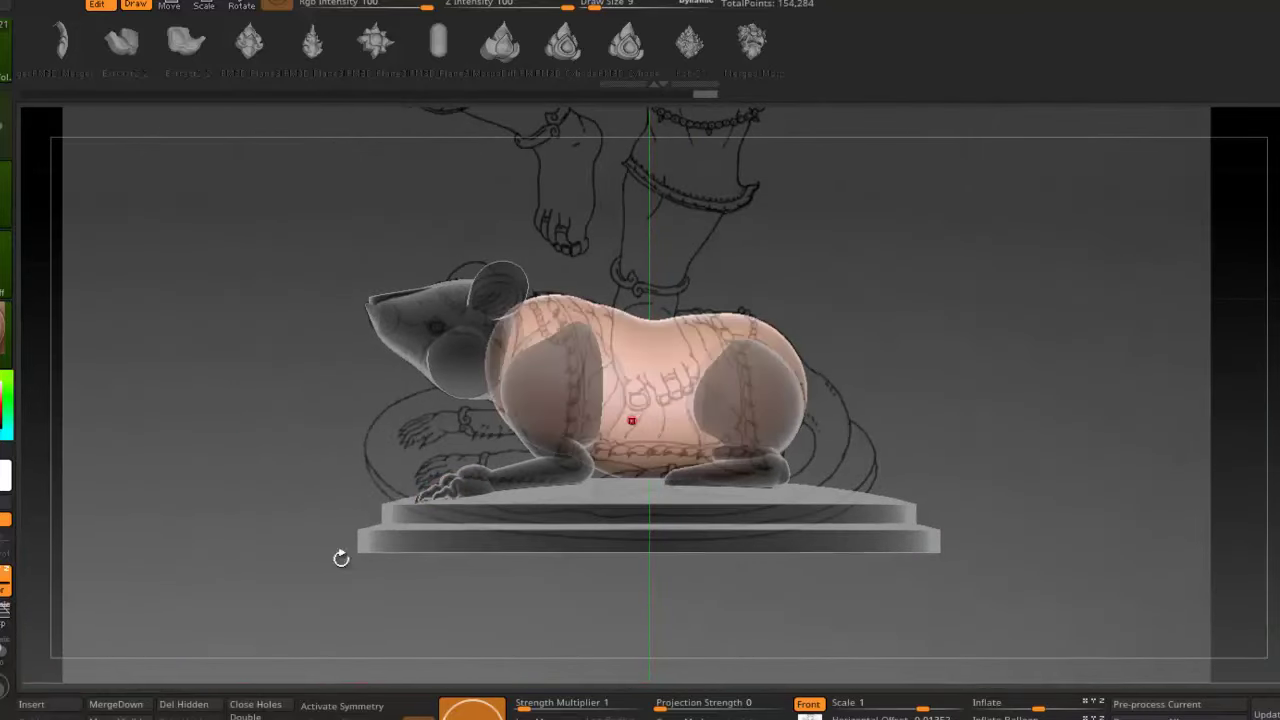
Insert a cylinder, lower it to the base of the drawing, and scale and flatten it so it surrounds the mouse on the pedestal.
{"action": "left_click", "coordinate": [31, 704]}
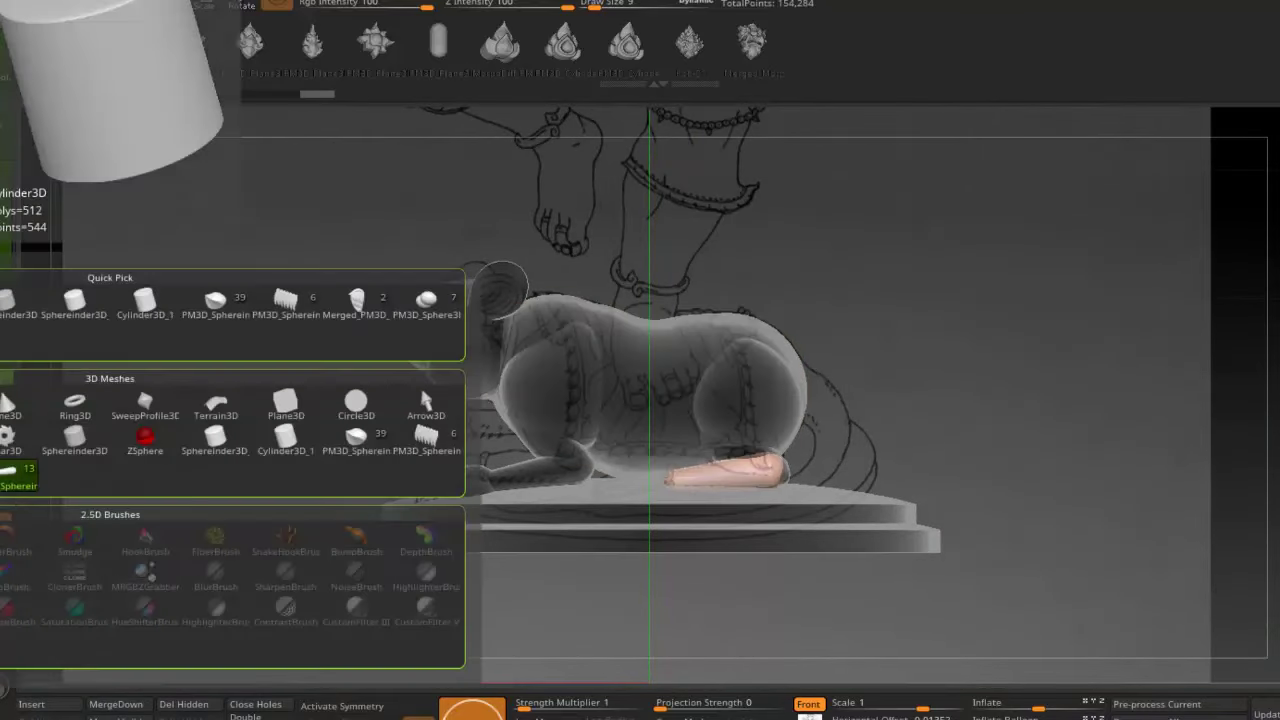
{"action": "left_click", "coordinate": [257, 239]}
{"action": "key", "text": "w"}
{"action": "left_click_drag", "start_coordinate": [614, 286], "coordinate": [617, 520]}
{"action": "key", "text": "f"}
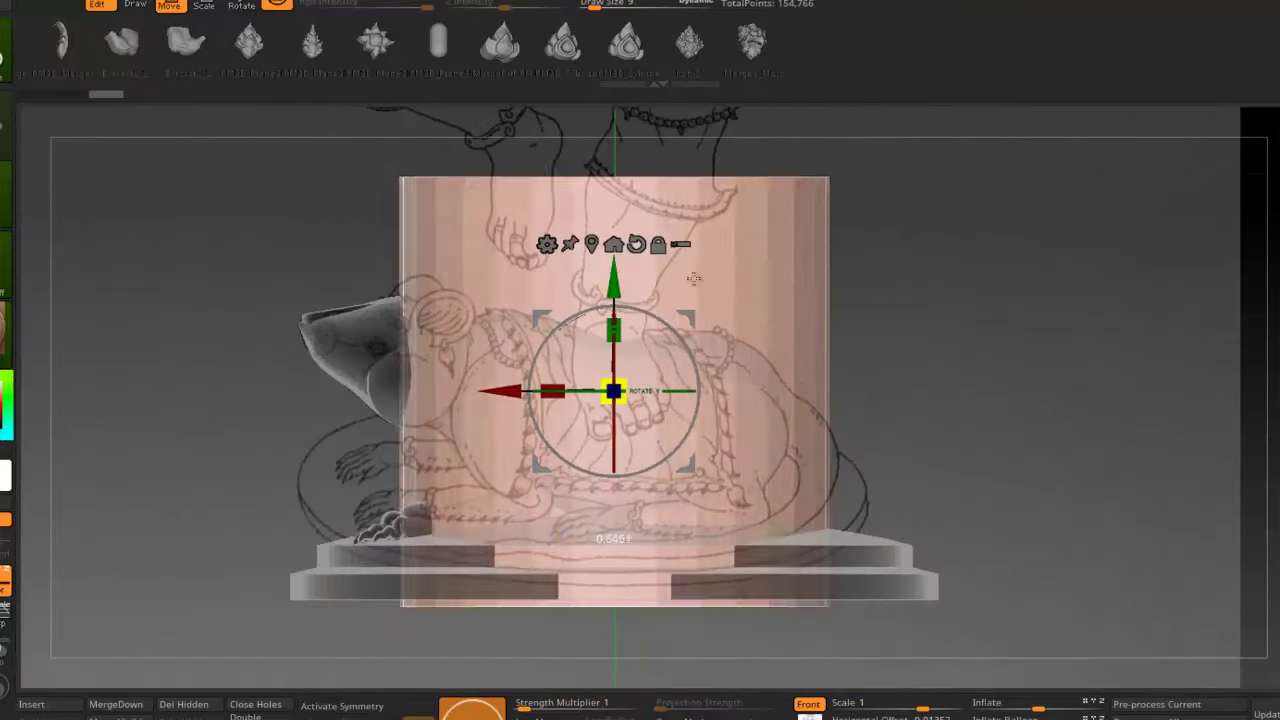
{"action": "mouse_move", "coordinate": [521, 368]}
{"action": "left_mouse_down"}
{"action": "mouse_move", "coordinate": [297, 411]}
{"action": "mouse_move", "coordinate": [292, 453]}
{"action": "mouse_move", "coordinate": [353, 436]}
{"action": "mouse_move", "coordinate": [450, 330]}
{"action": "left_mouse_up"}
{"action": "key", "text": "q"}
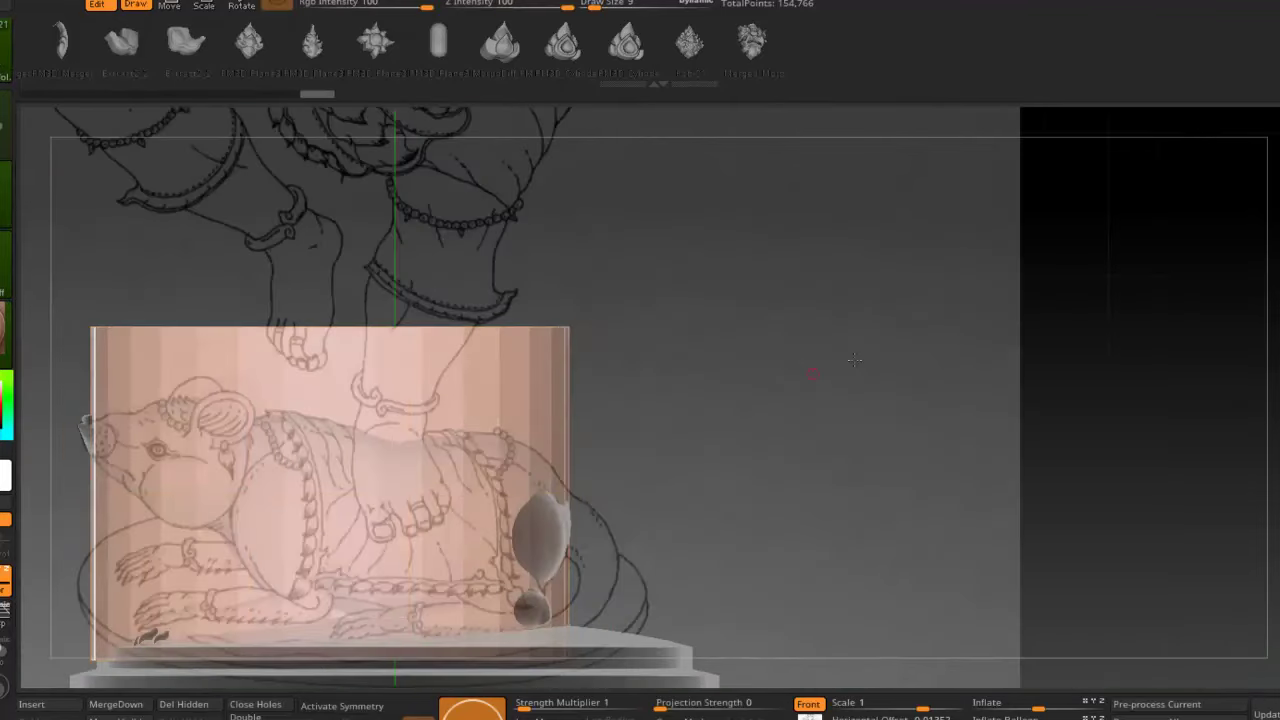
{"action": "scroll", "coordinate": [681, 69], "scroll_direction": "down", "scroll_amount": 3}
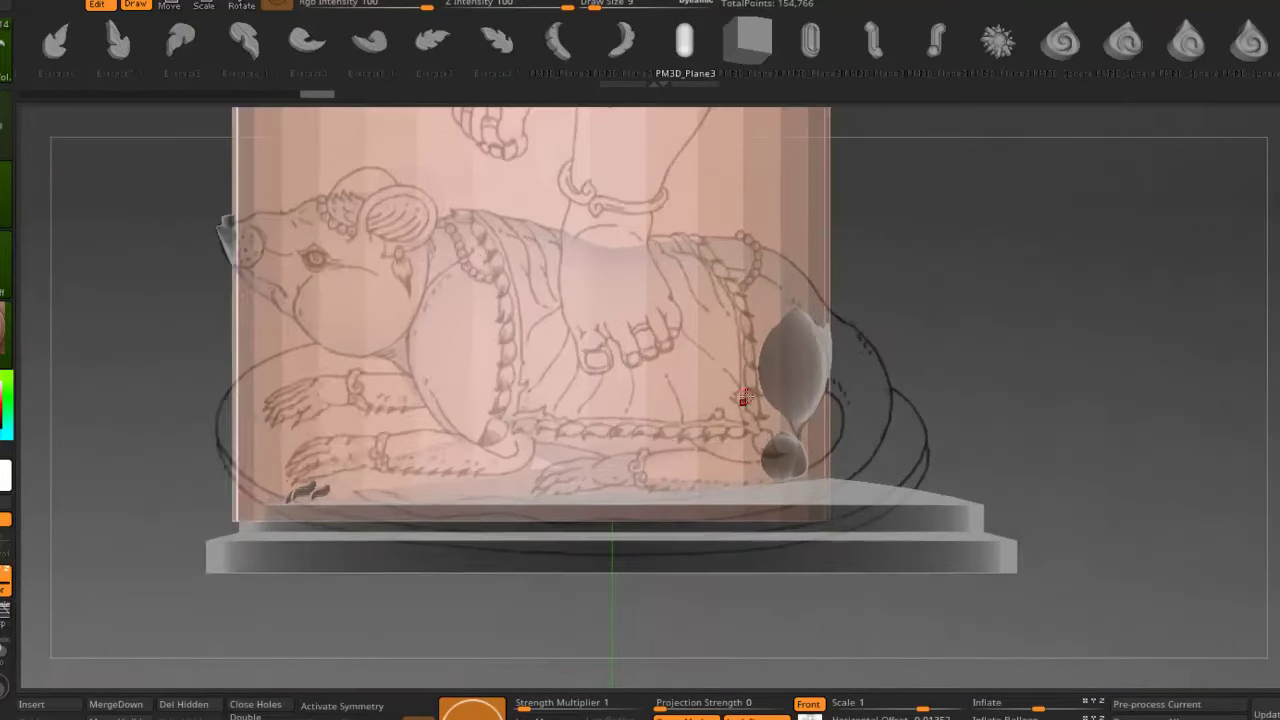
Insert a flat plane and move it down the drawing so it spans the cylinder, the mouse and the pedestal.
{"action": "left_click", "coordinate": [31, 704]}
{"action": "left_click", "coordinate": [114, 294]}
{"action": "key", "text": "f"}
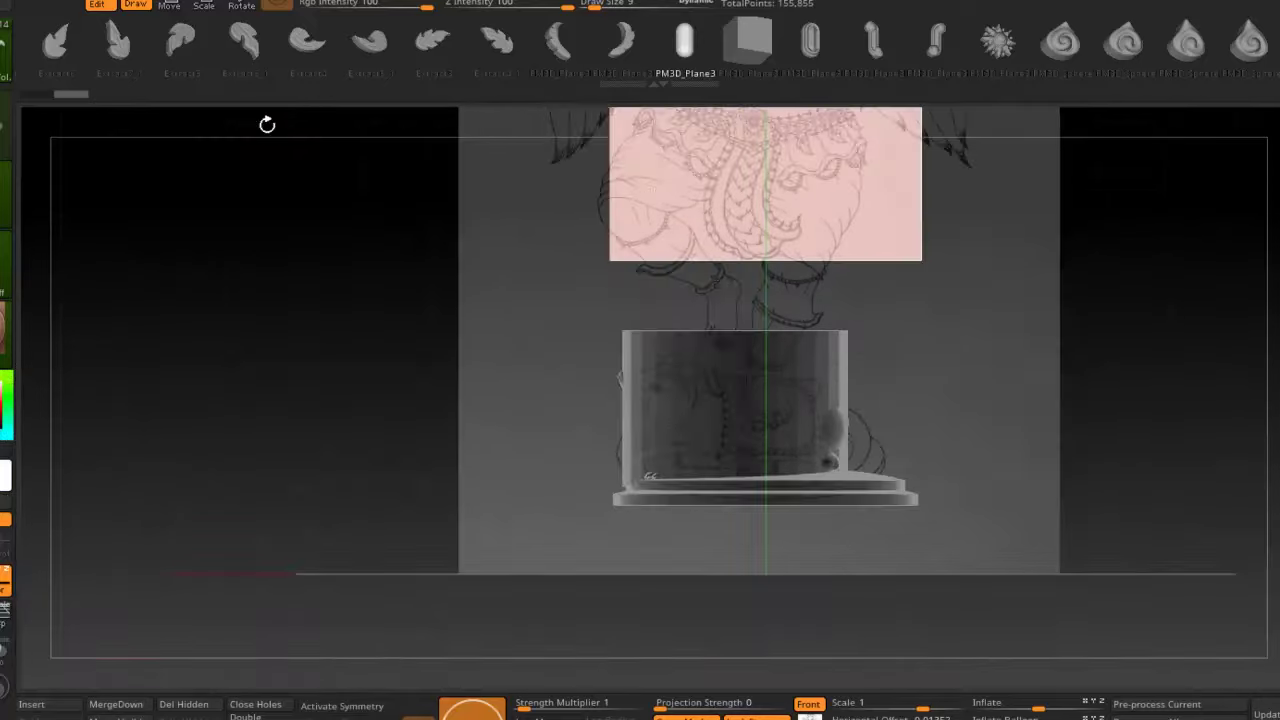
{"action": "key", "text": "w"}
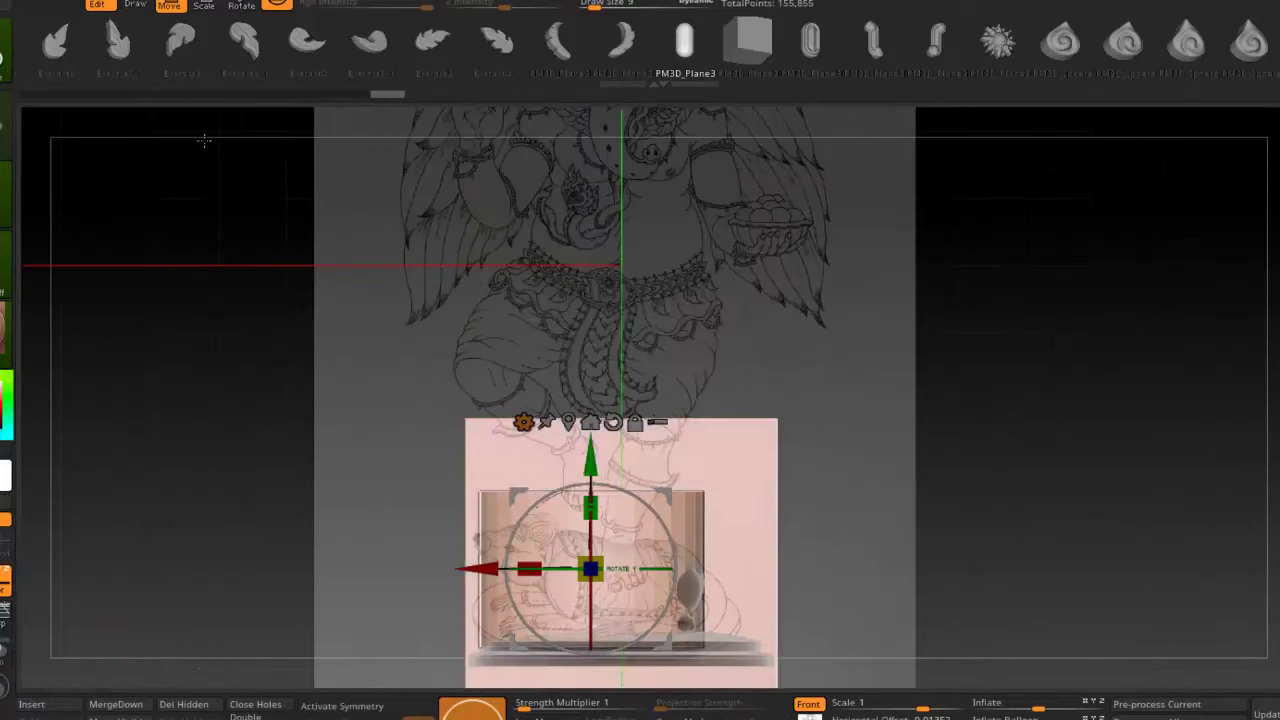
{"action": "key", "text": "f"}
{"action": "key", "text": "q"}
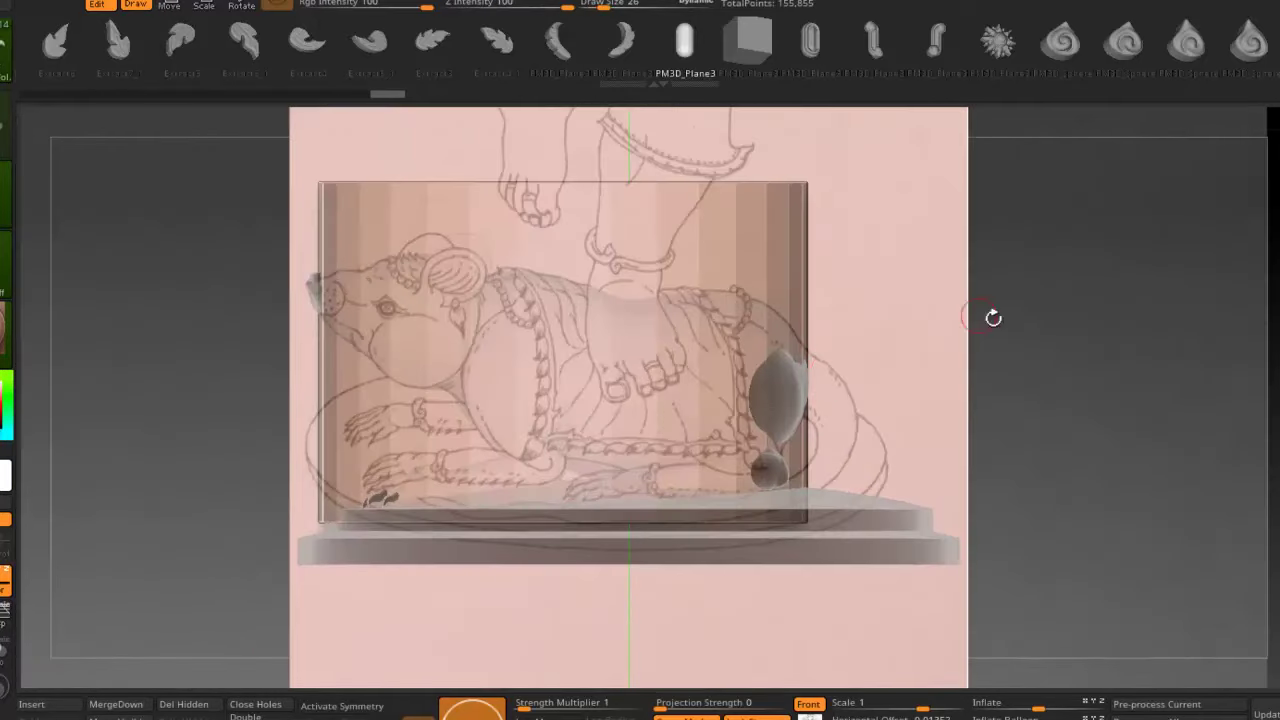